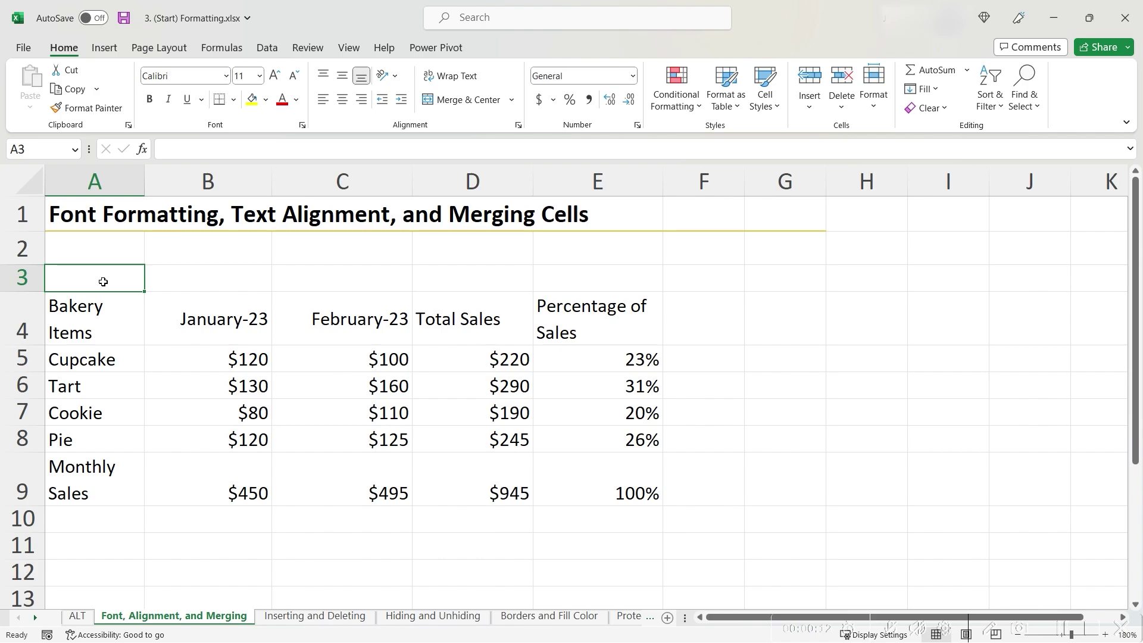
Type 'Bakery Sales by Month' into cell A3 above the sales table
type("Bakery Sales")
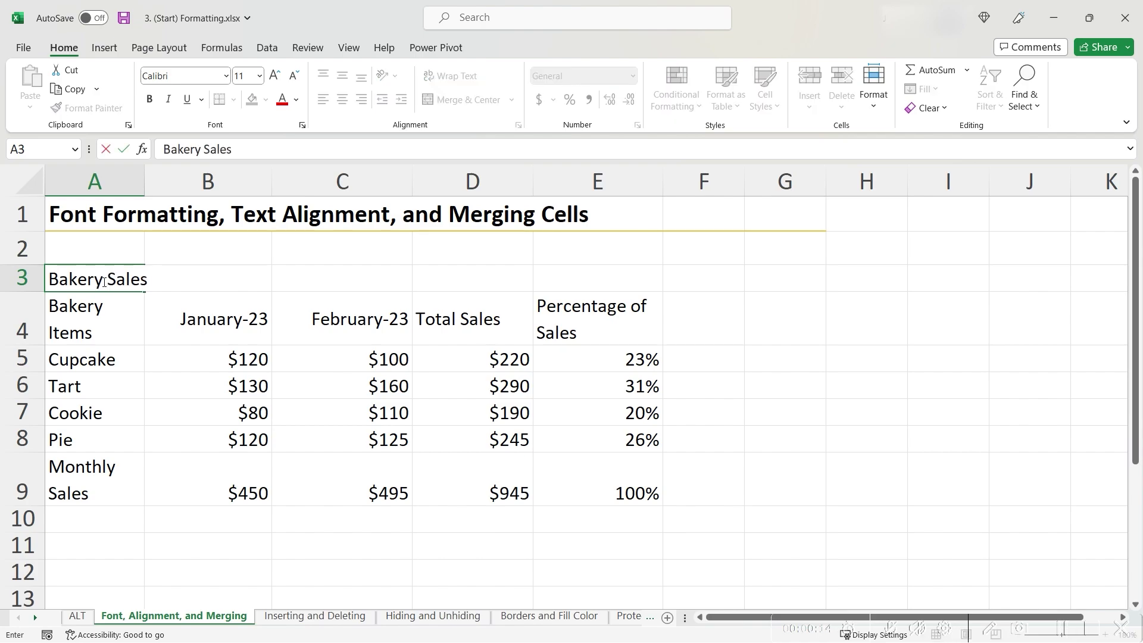
type(" by Month")
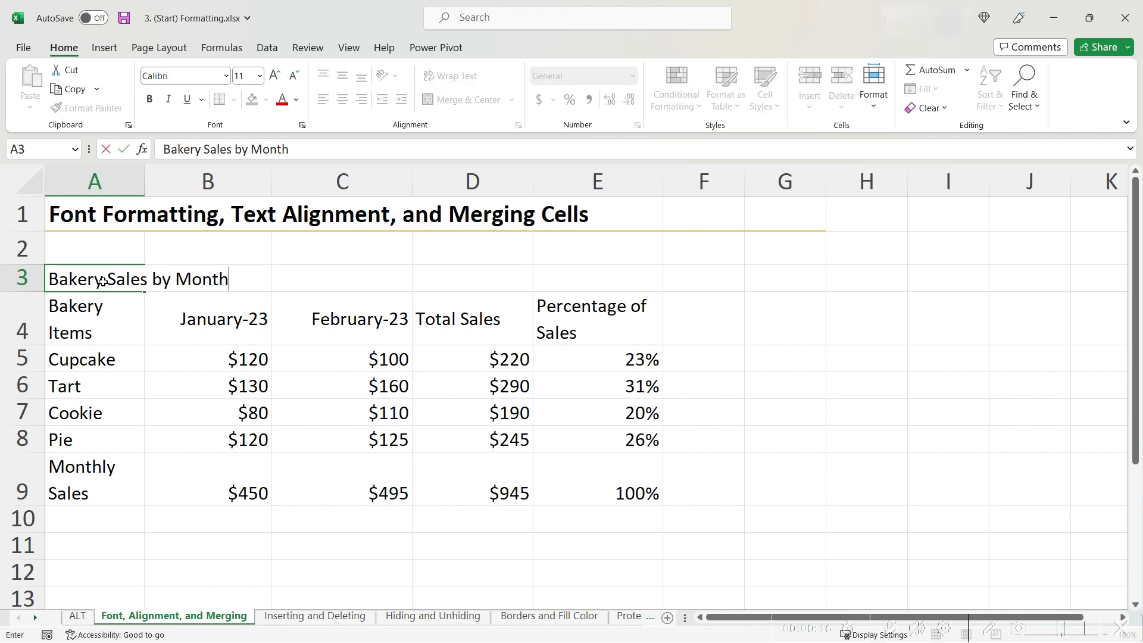
key("ctrl+Return")
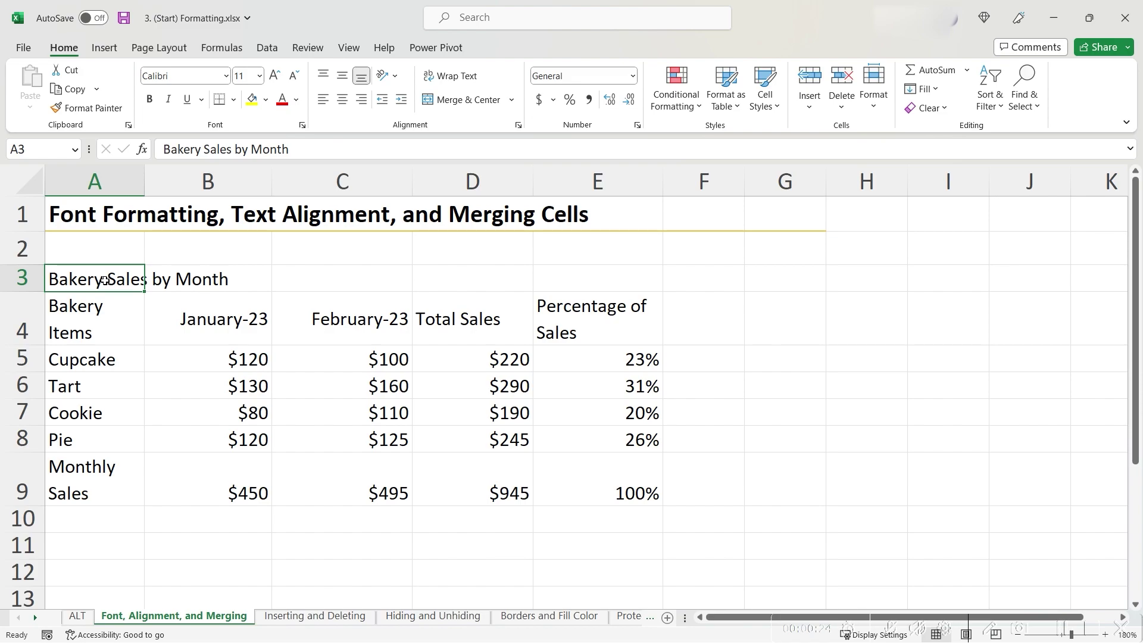
Set the A3 title's font size to 14 point, passing through 18 and 22 on the way
left_click(260, 76)
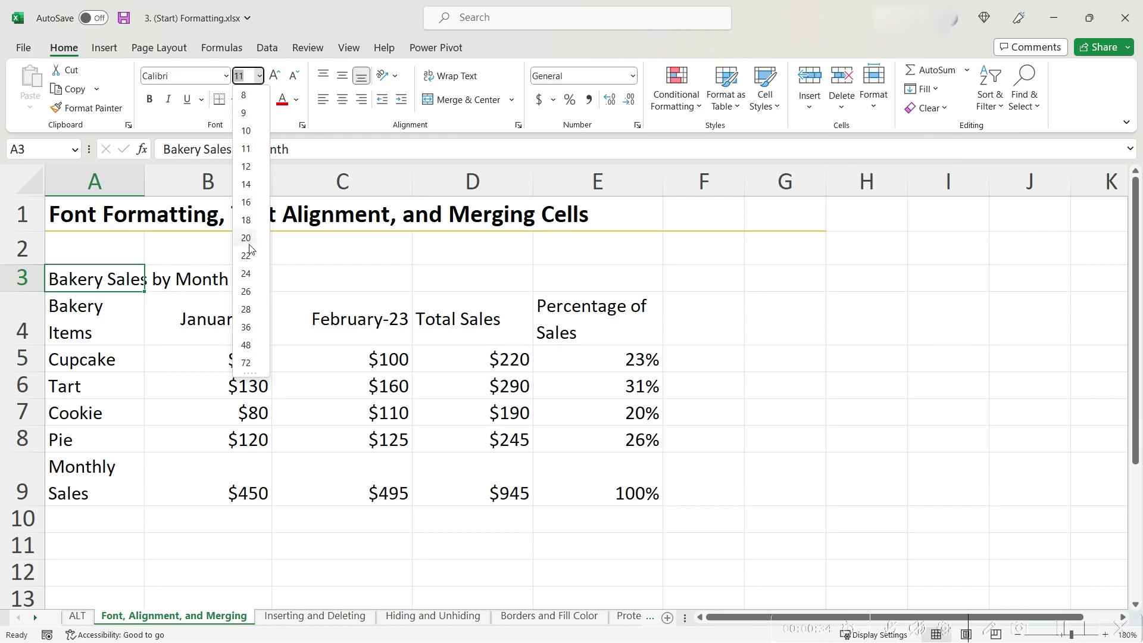
left_click(257, 221)
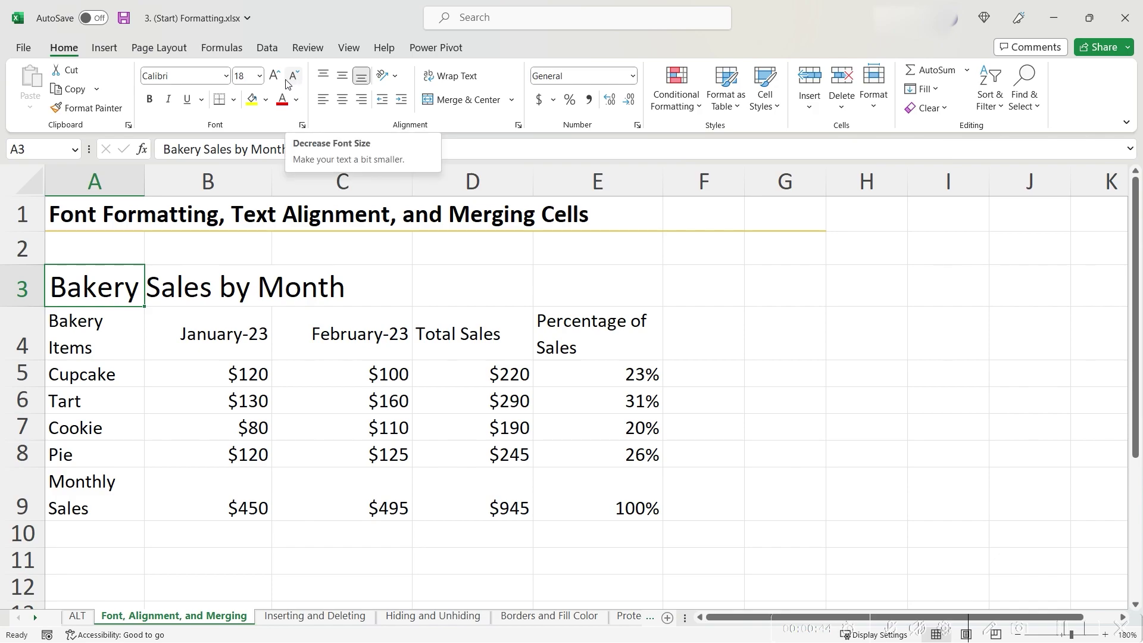
key("ctrl+shift+period")
key("ctrl+shift+period")
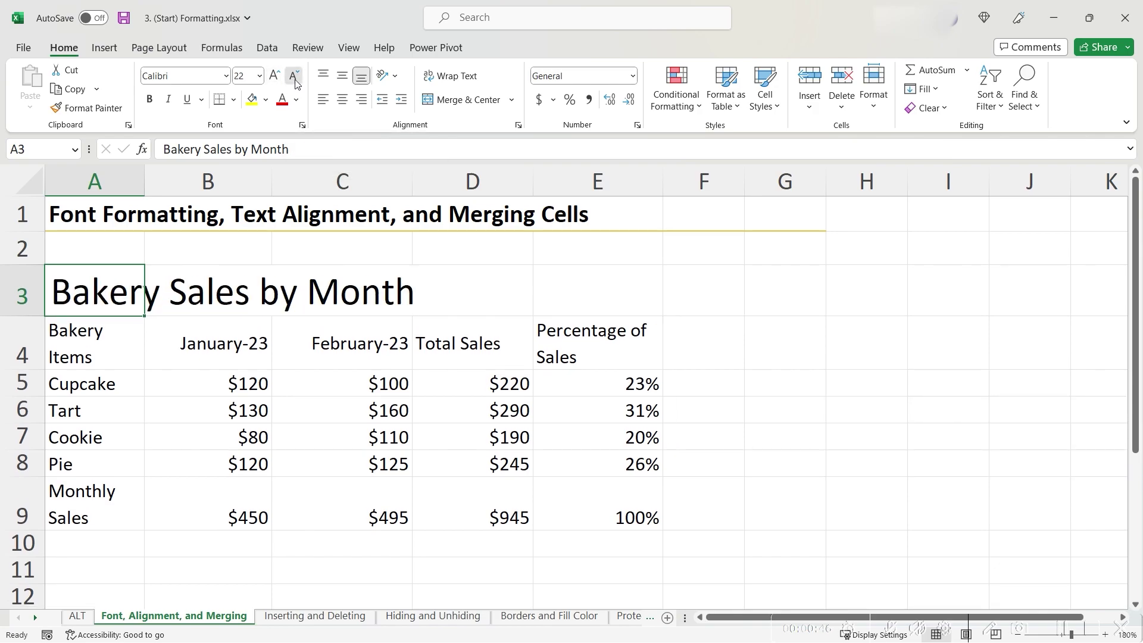
left_click(294, 78)
left_click(294, 77)
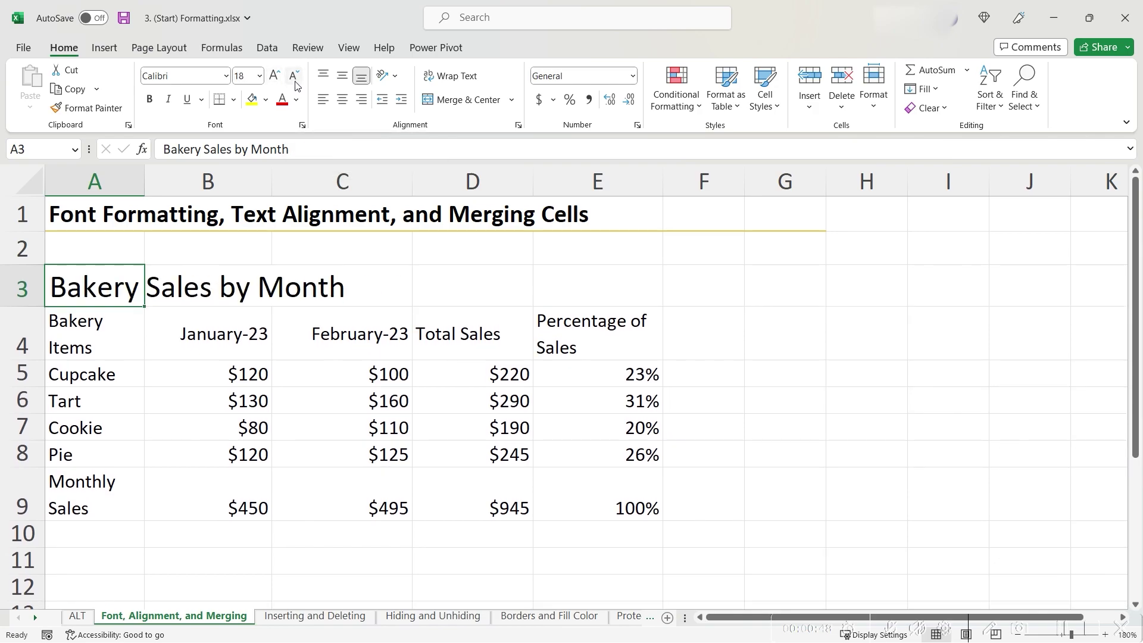
left_click(295, 84)
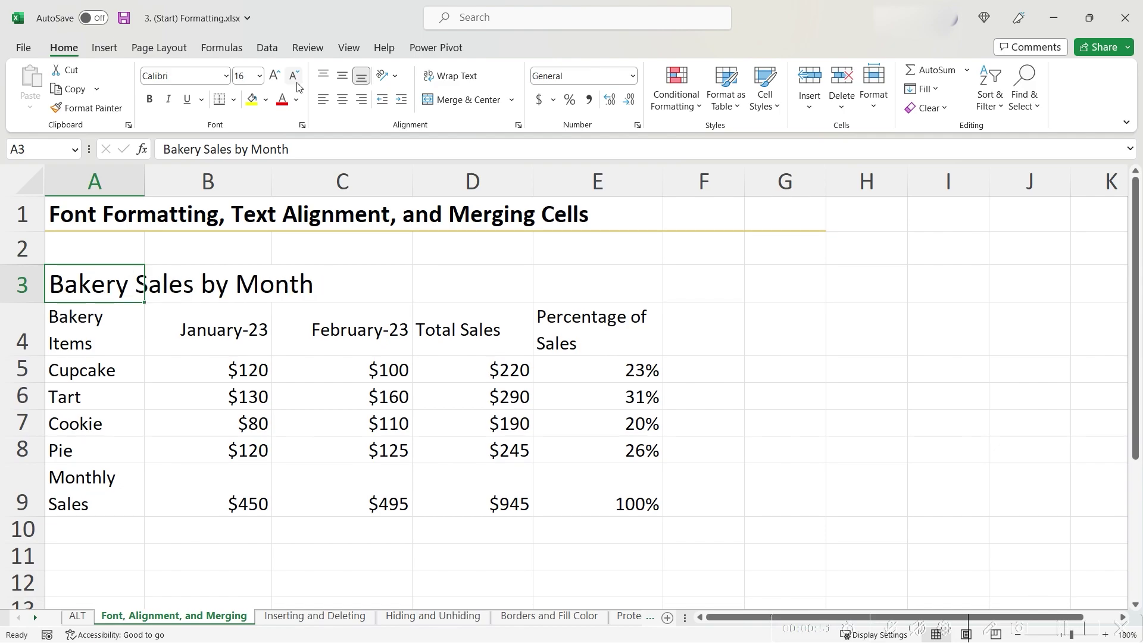
left_click(294, 76)
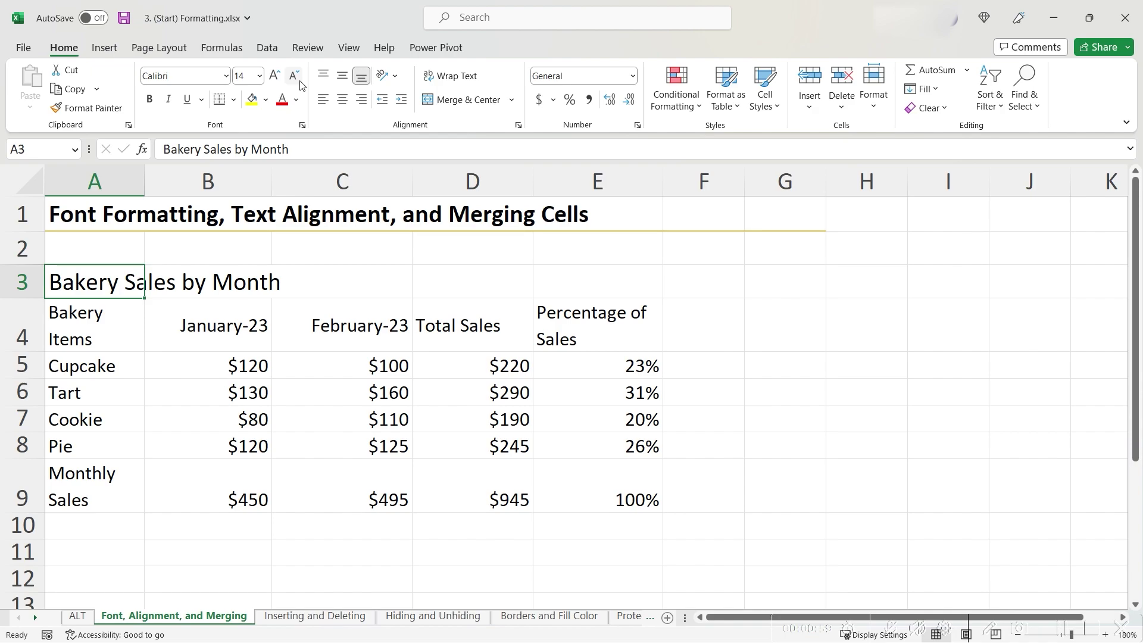
Apply bold, italic and underline to the A3 title
left_click(977, 610)
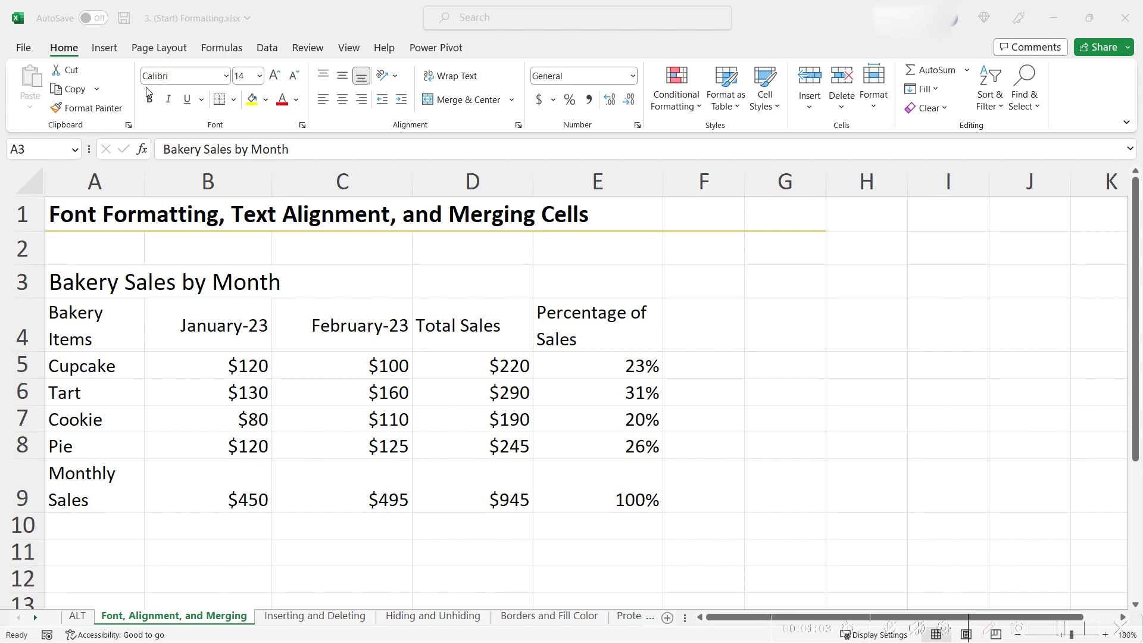
mouse_move(140, 84)
left_mouse_down()
mouse_move(160, 112)
mouse_move(209, 116)
left_mouse_up()
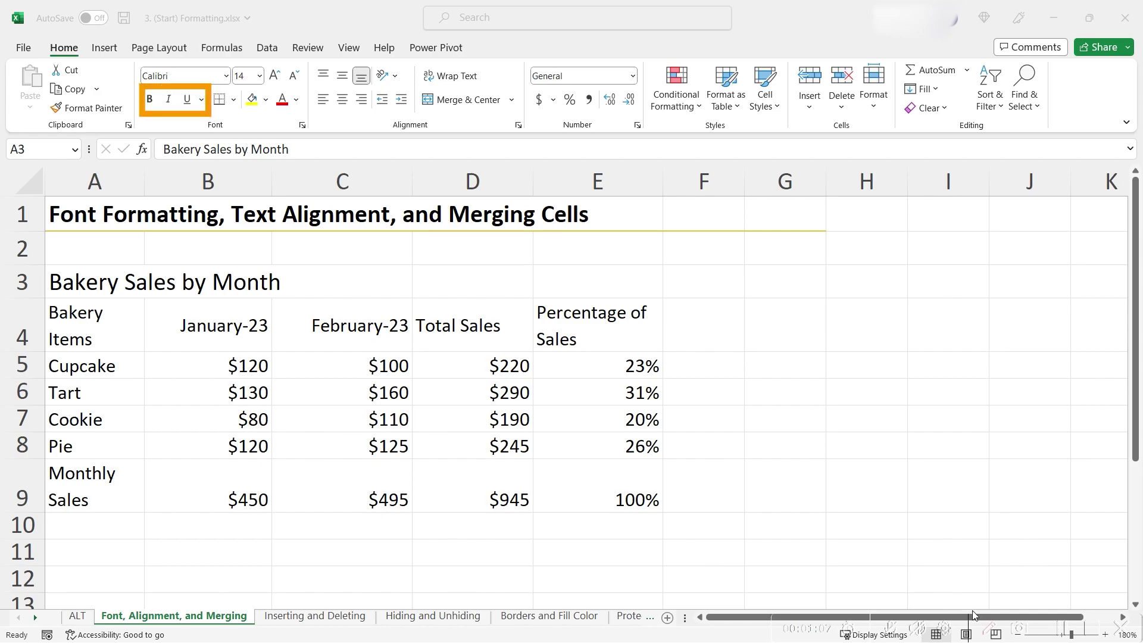
left_click(990, 630)
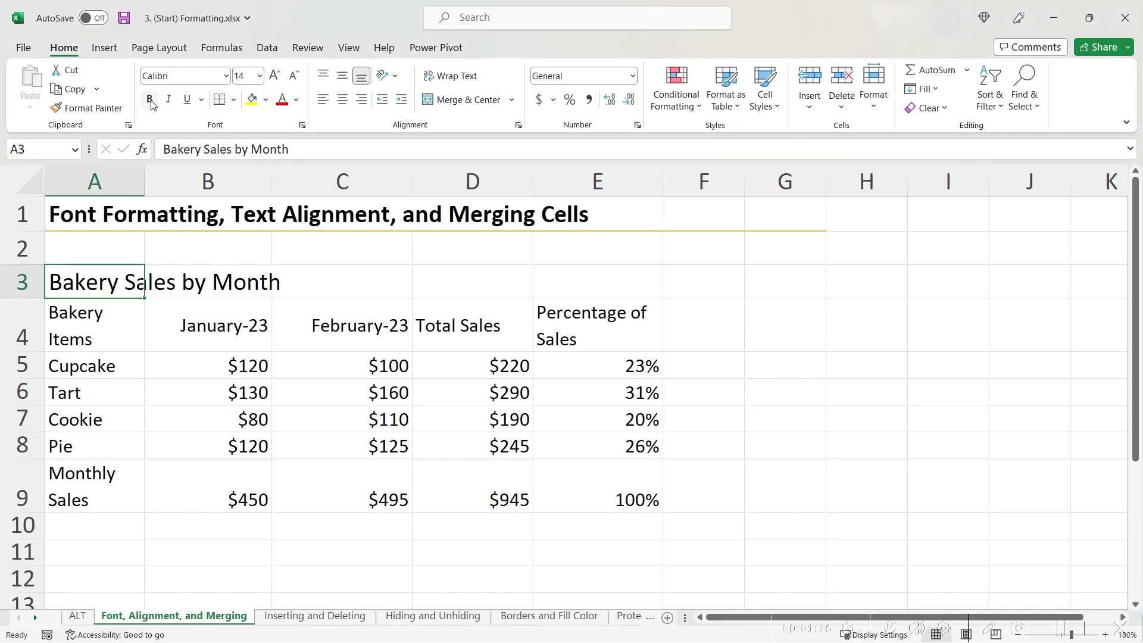
left_click(151, 103)
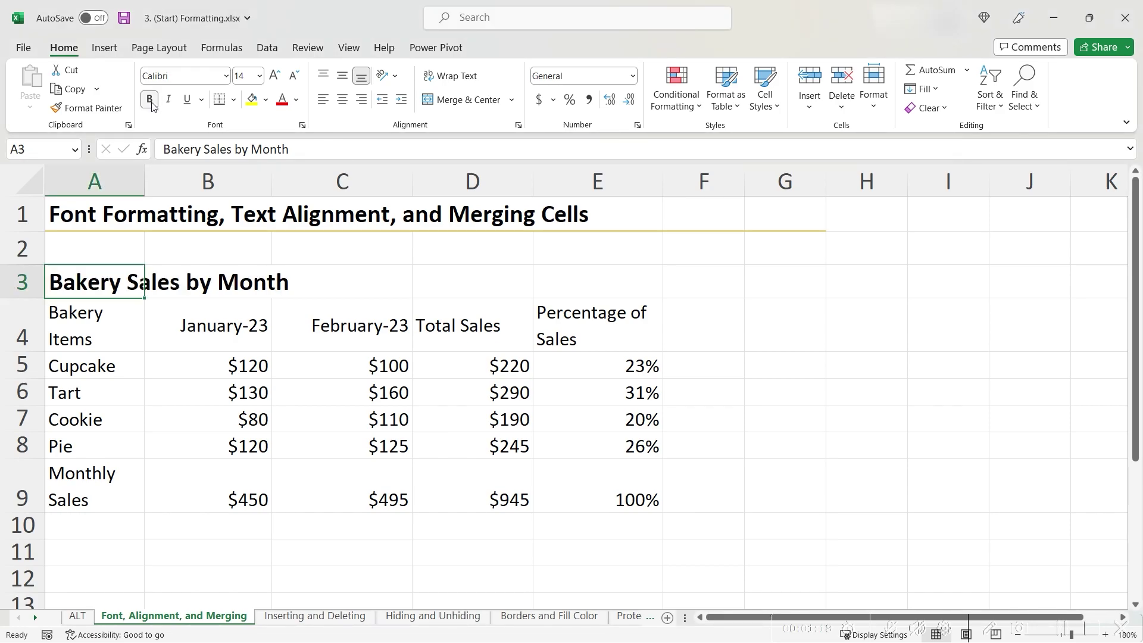
left_click(170, 104)
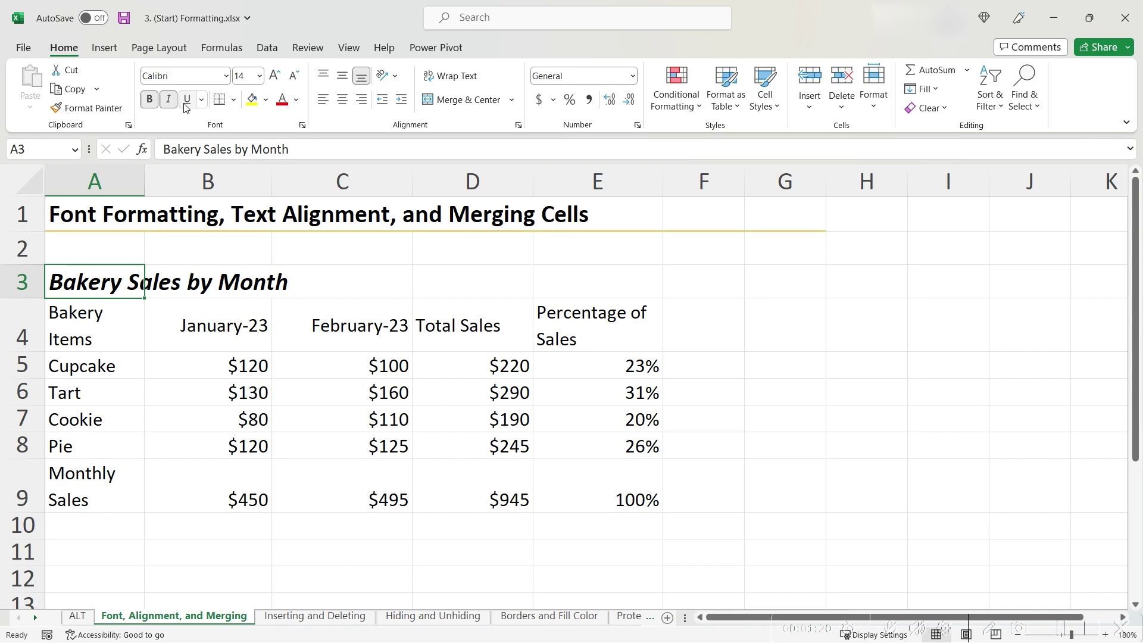
left_click(185, 105)
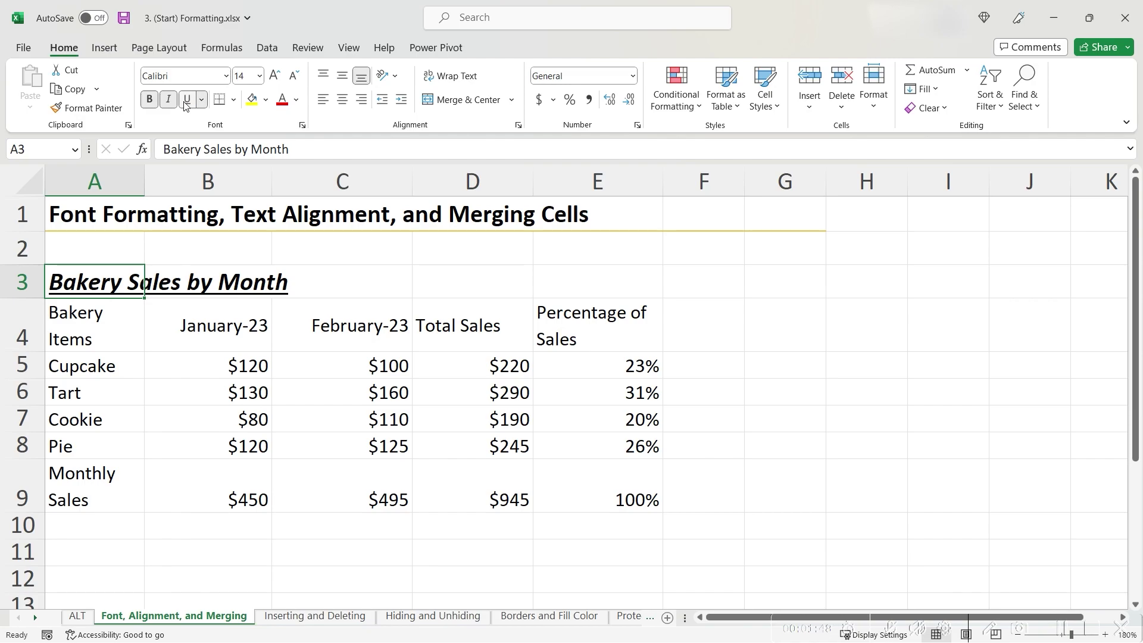
Remove the italic and underline from the title so it is only bold
key("ctrl+b")
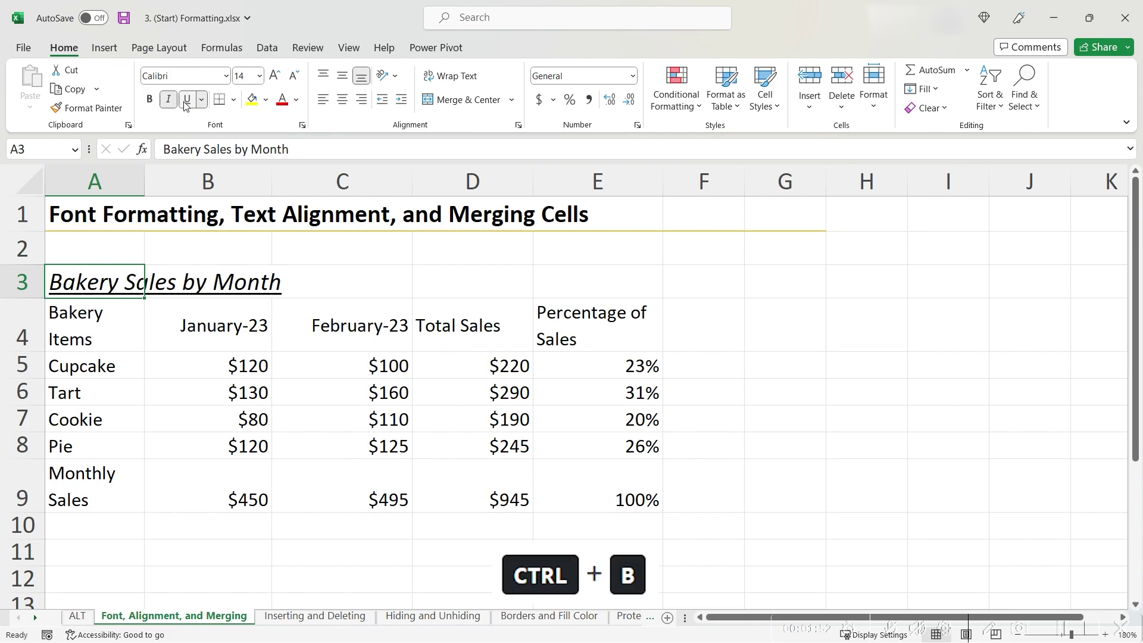
key("ctrl+u")
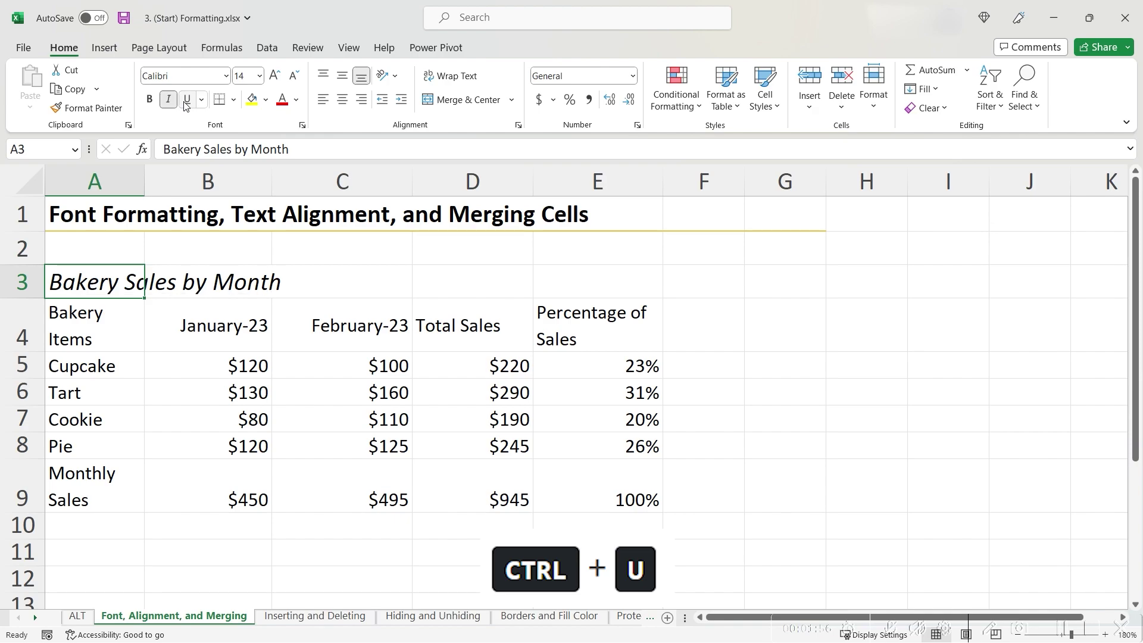
key("ctrl+i")
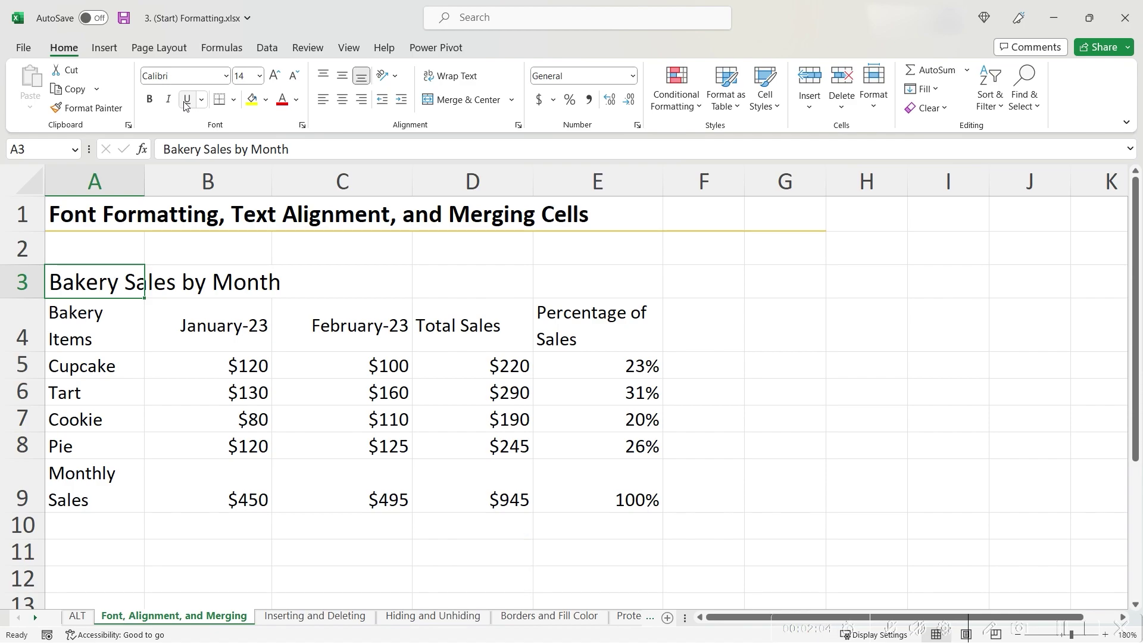
key("ctrl+b")
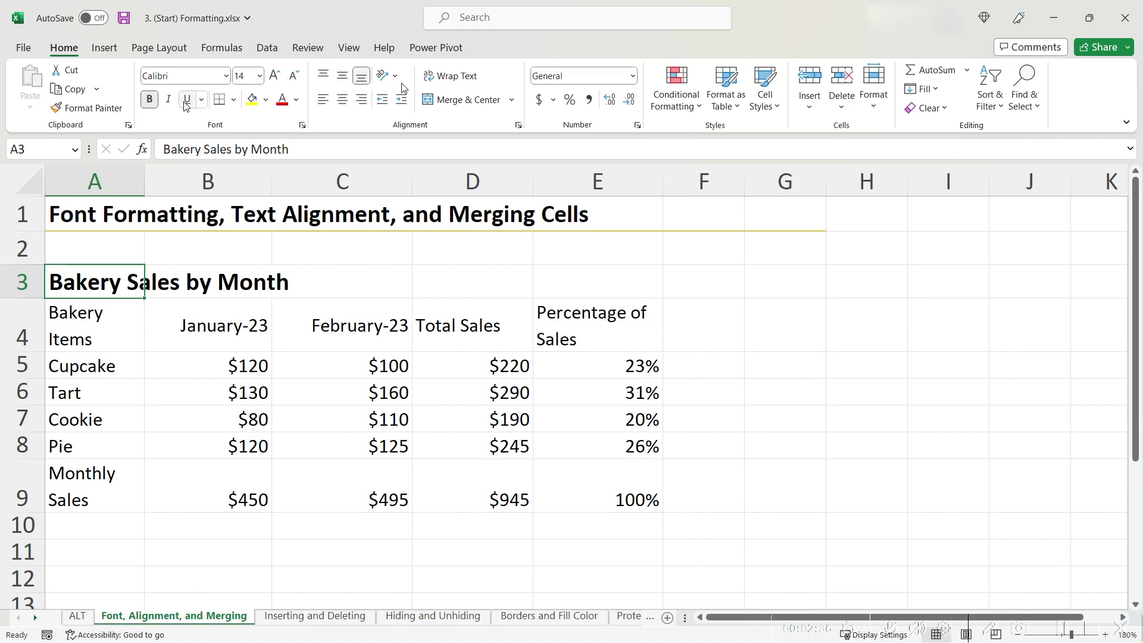
Select A3:E3 and apply Merge & Center to the title row
left_click(597, 281, "shift")
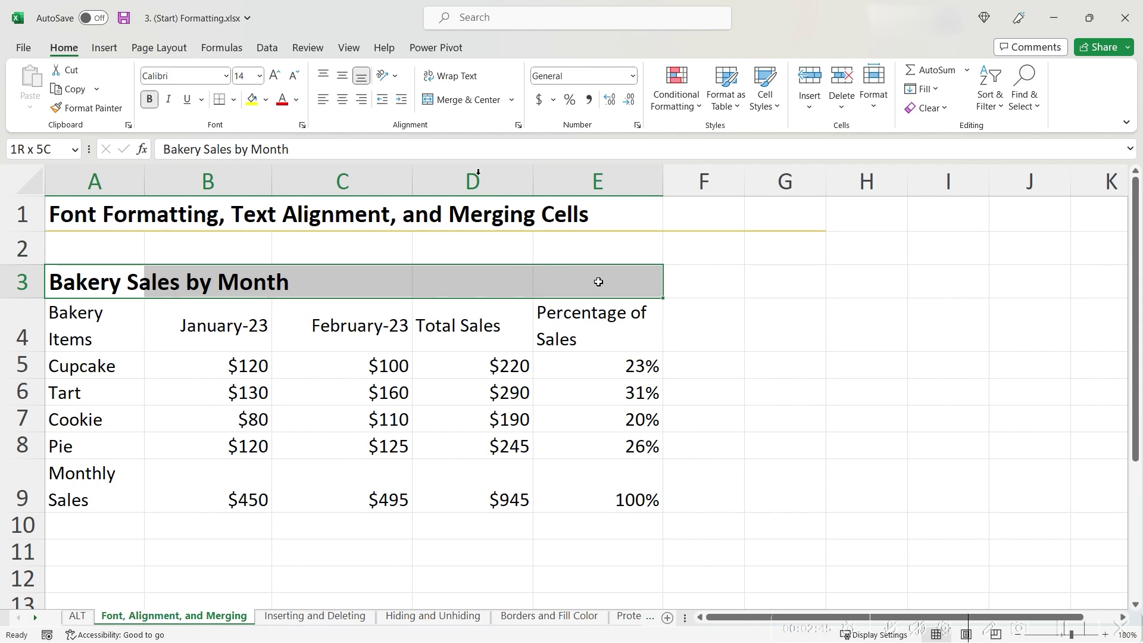
left_click(458, 105)
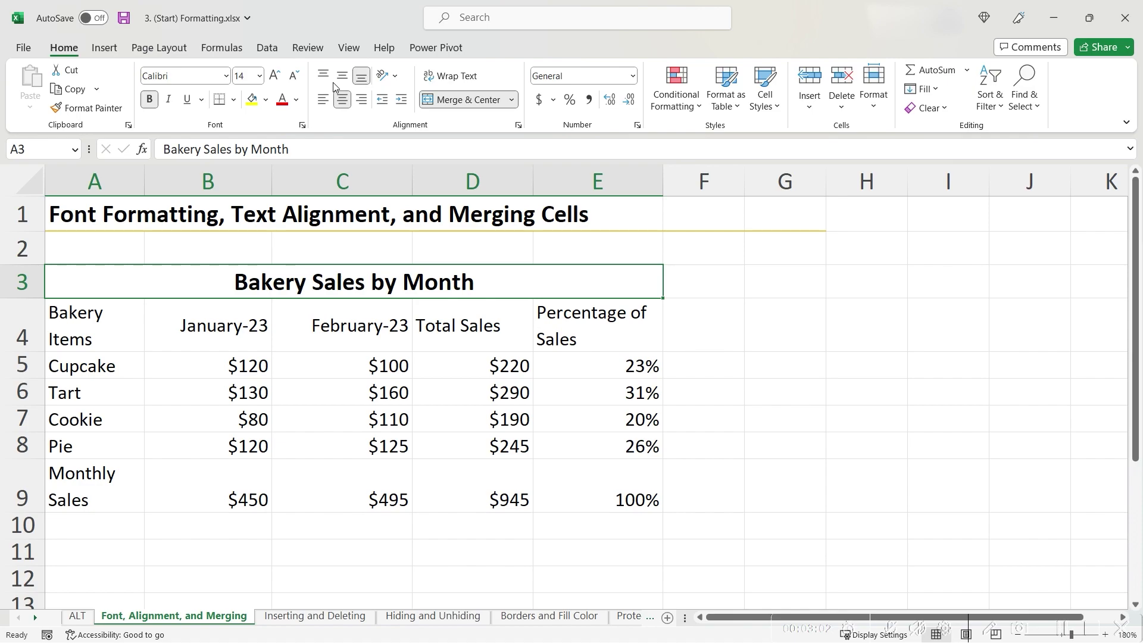
left_click(86, 467)
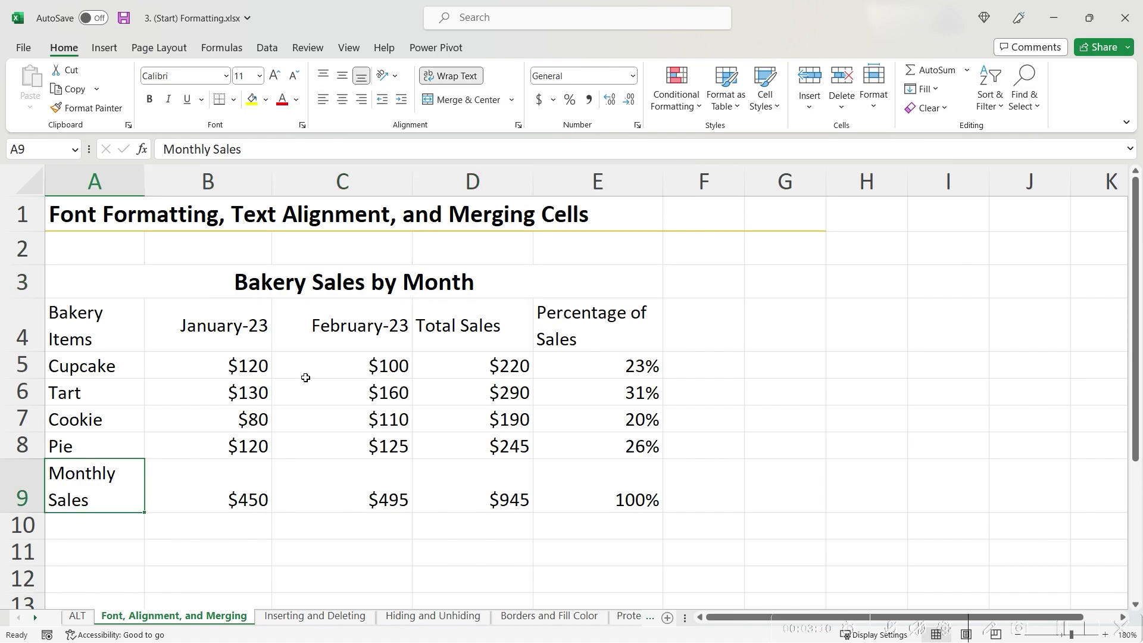
key("Right")
key("Right")
key("Right")
key("Right")
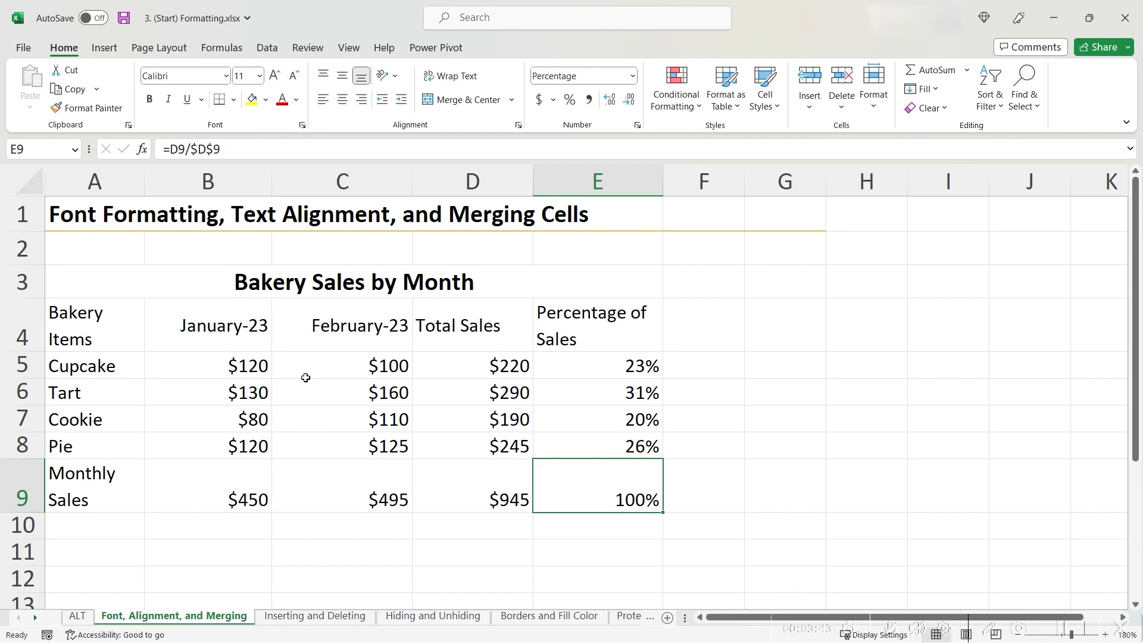
key("shift+Up")
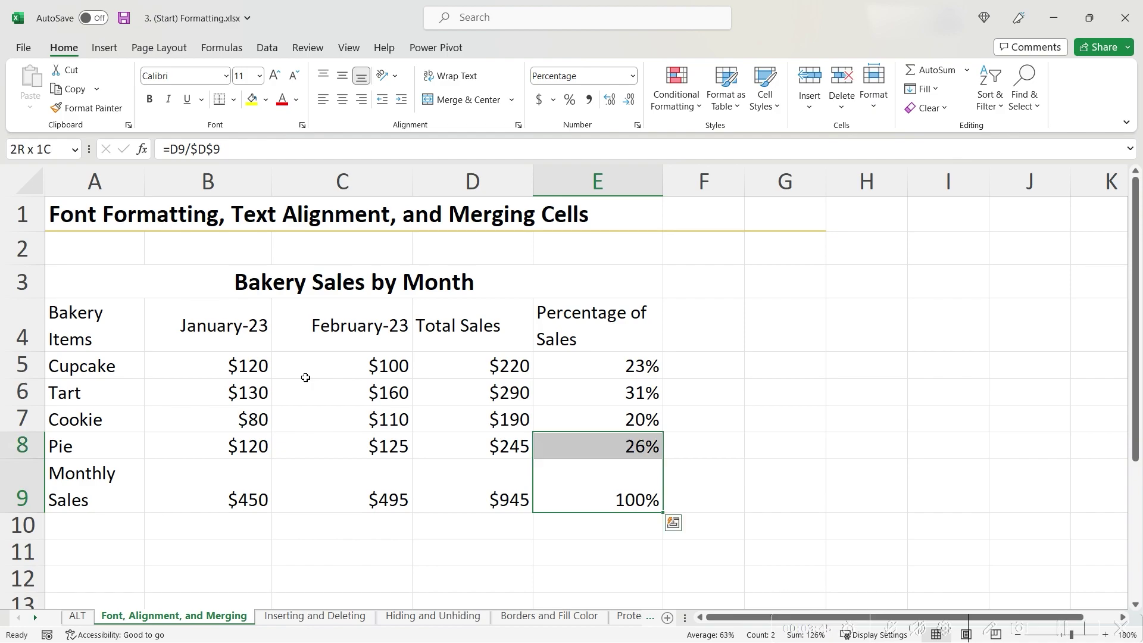
key("shift+Up")
key("shift+Up")
key("shift+Up")
key("shift+Up")
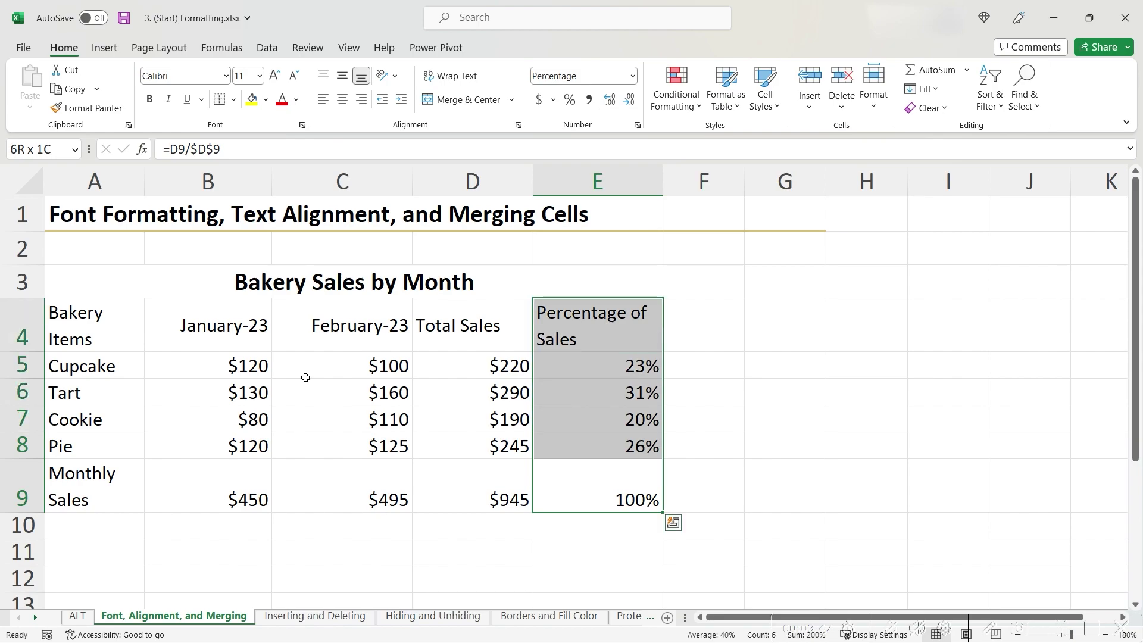
key("ctrl+a")
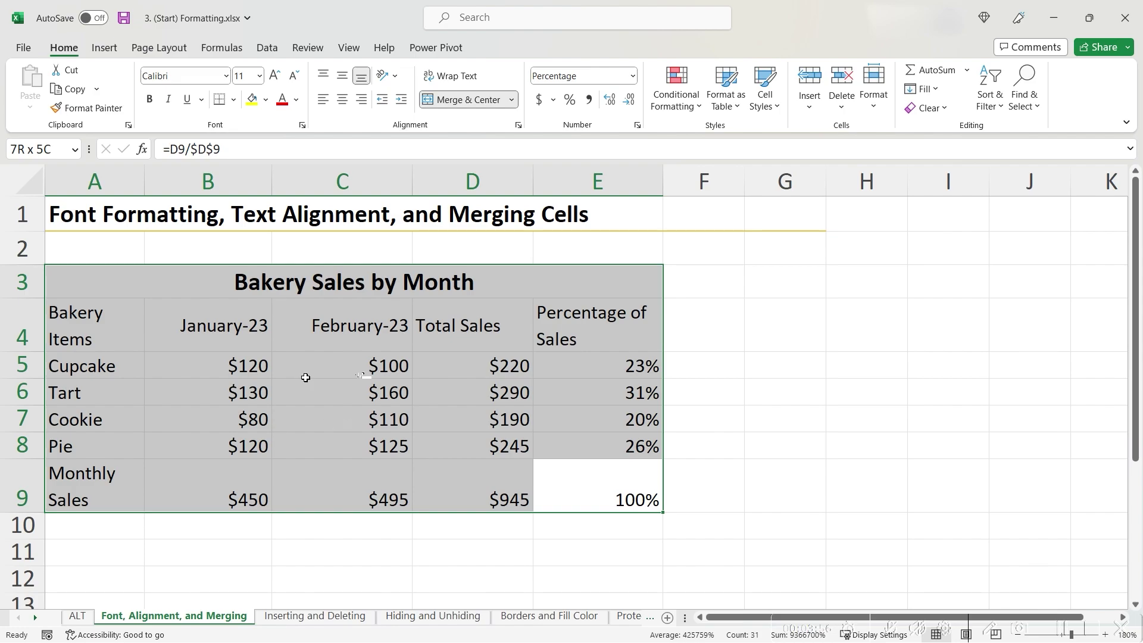
left_click(341, 284)
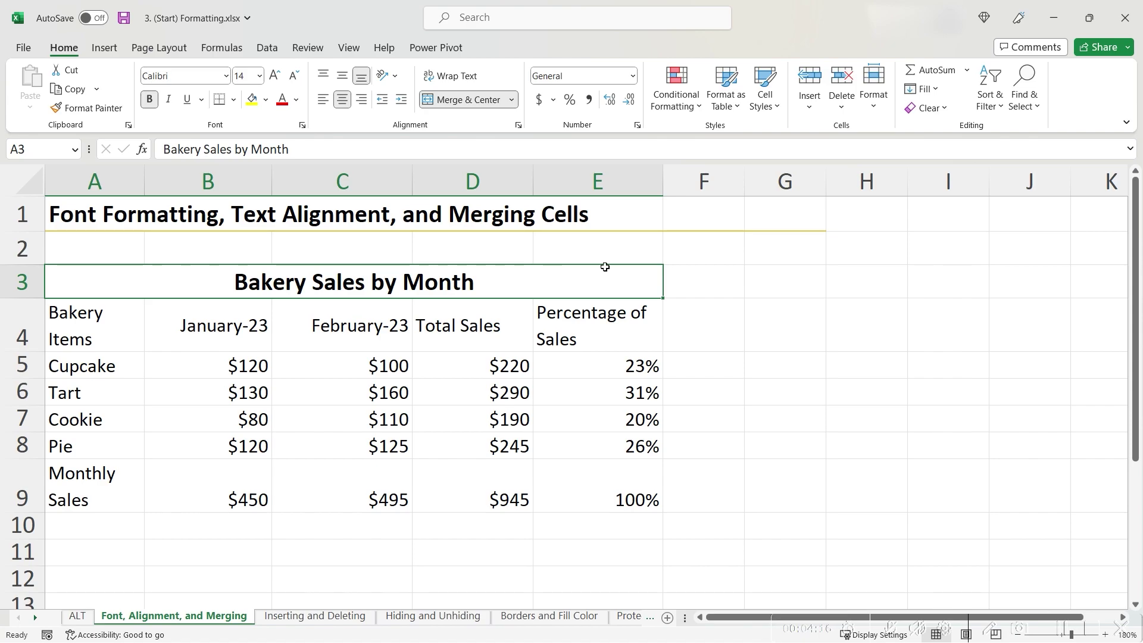
Unmerge cells A3:E3 by turning off Merge & Center
left_click(459, 101)
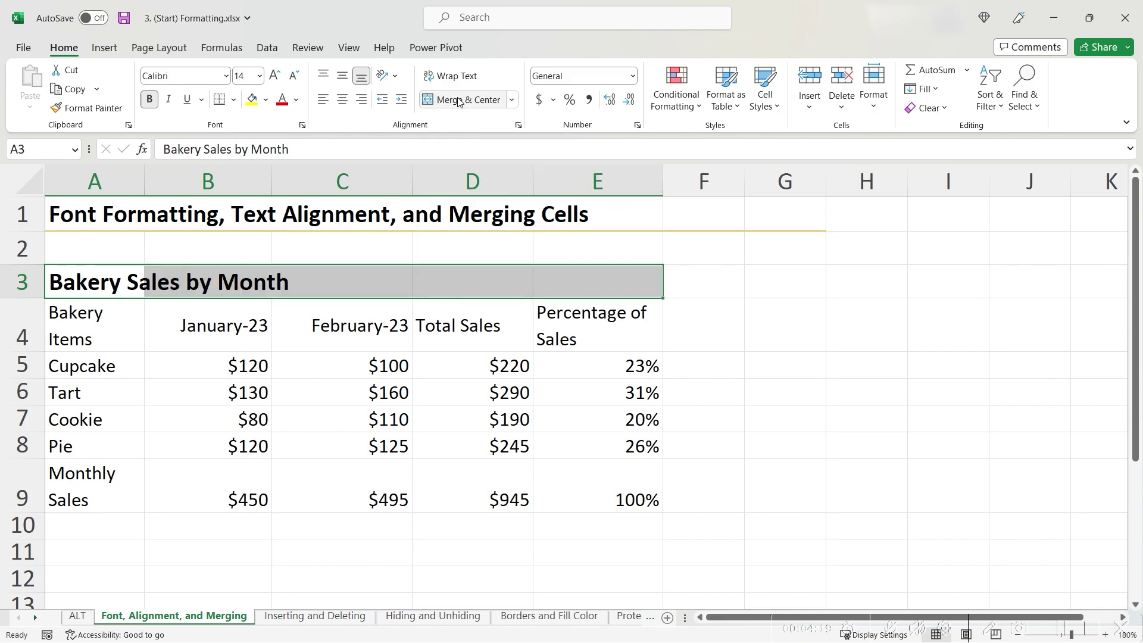
Set the horizontal alignment of A3:E3 to Center Across Selection in Format Cells
left_click(518, 126)
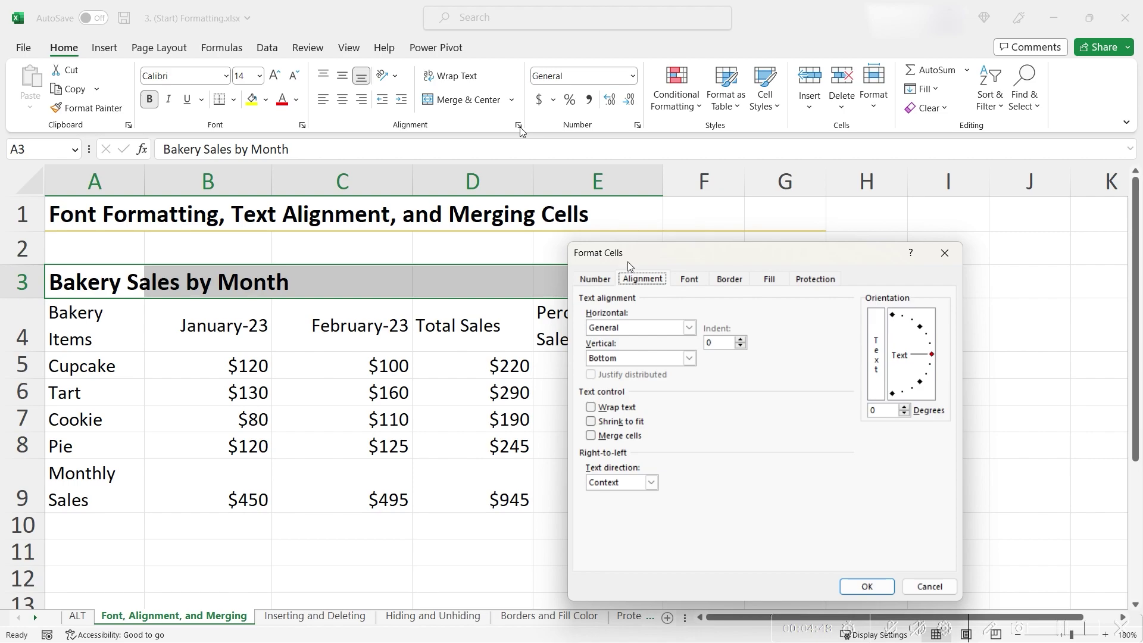
left_click(648, 328)
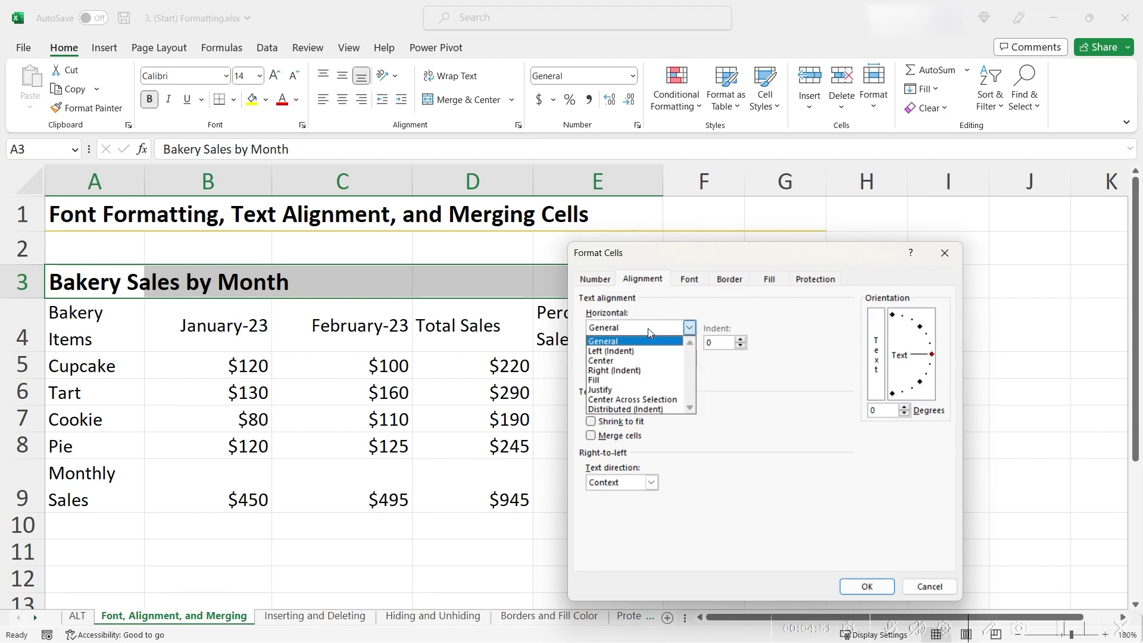
left_click(632, 400)
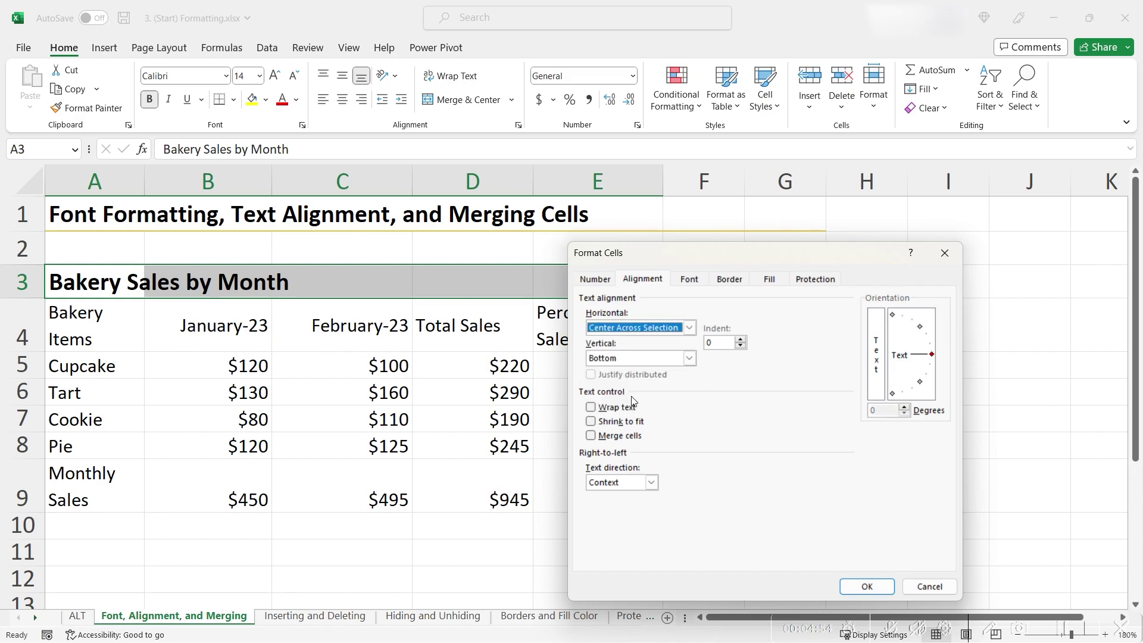
left_click(863, 591)
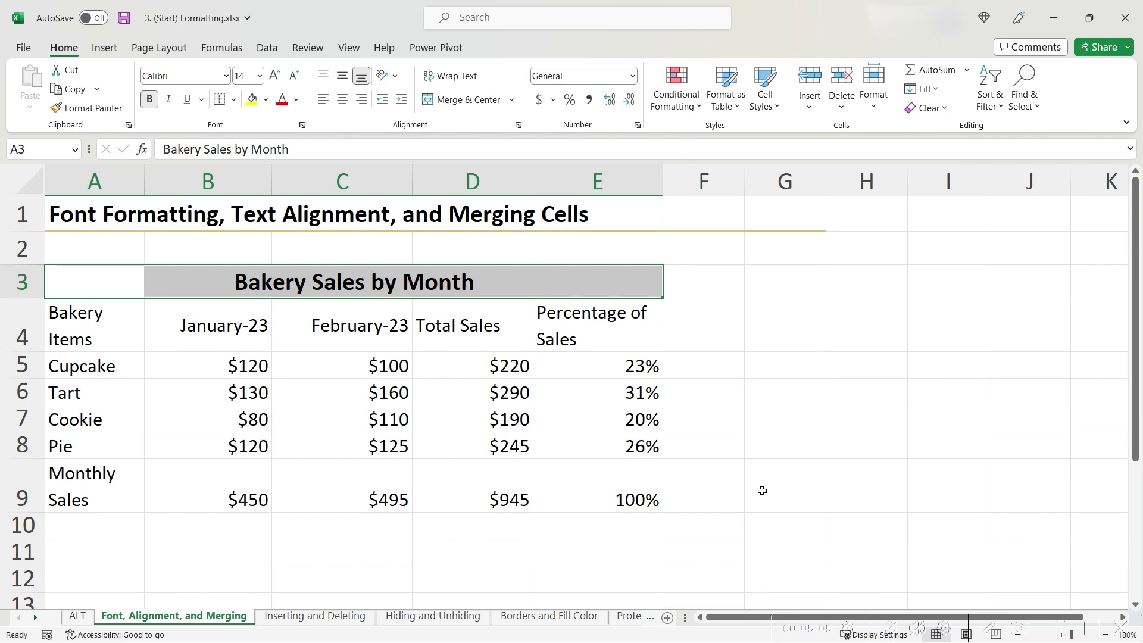
key("Right")
key("Right")
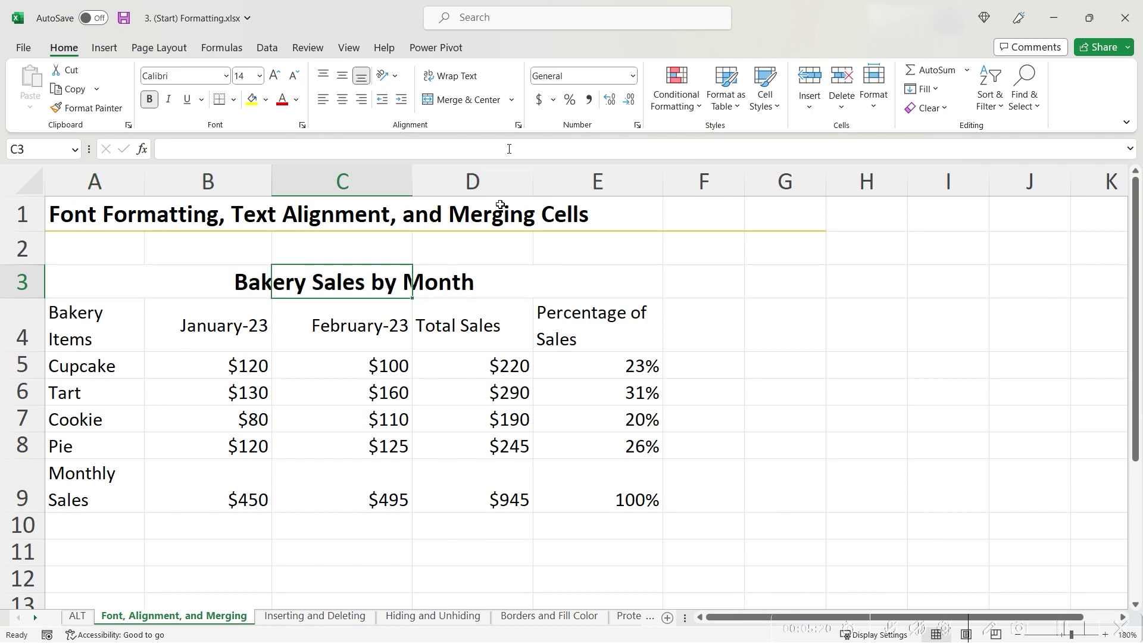
left_click(598, 286)
left_click(481, 295)
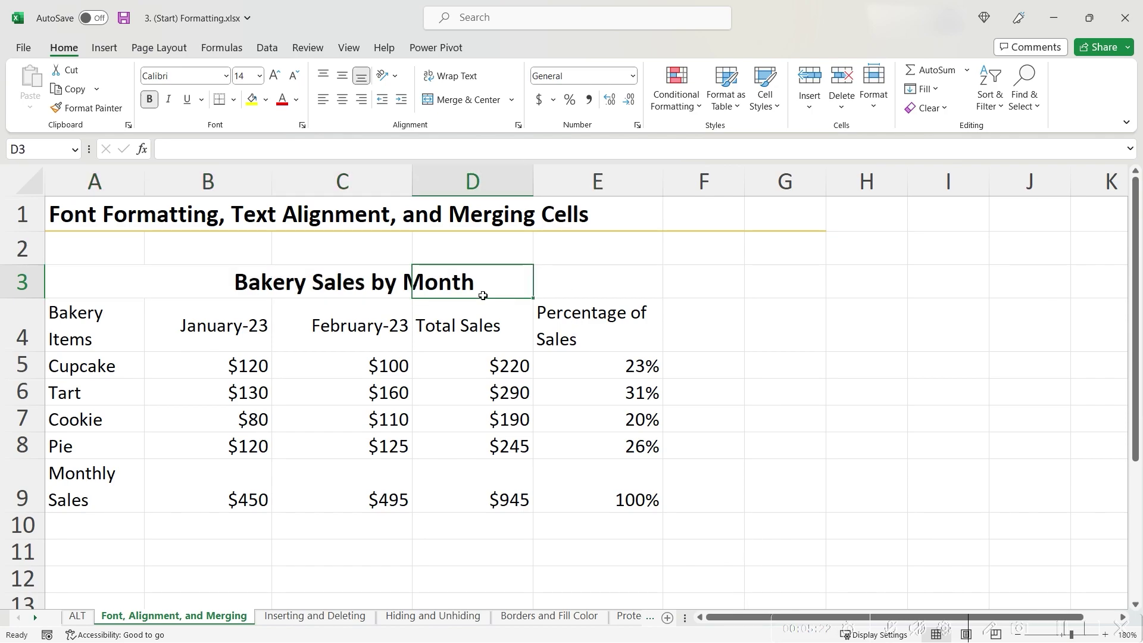
left_click(367, 295)
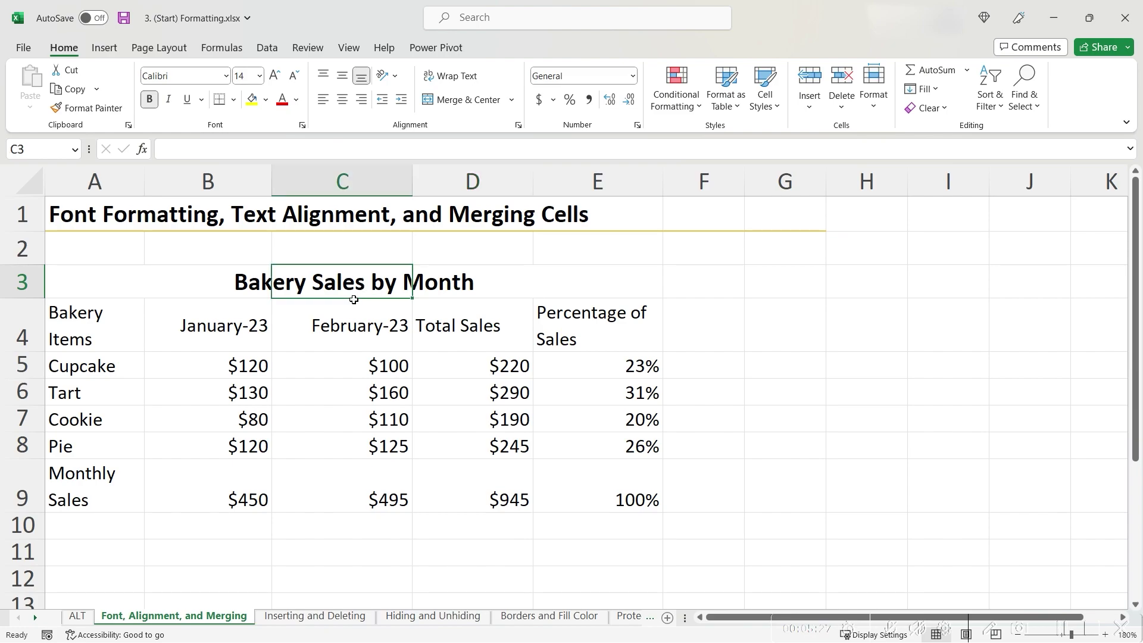
left_click(534, 269)
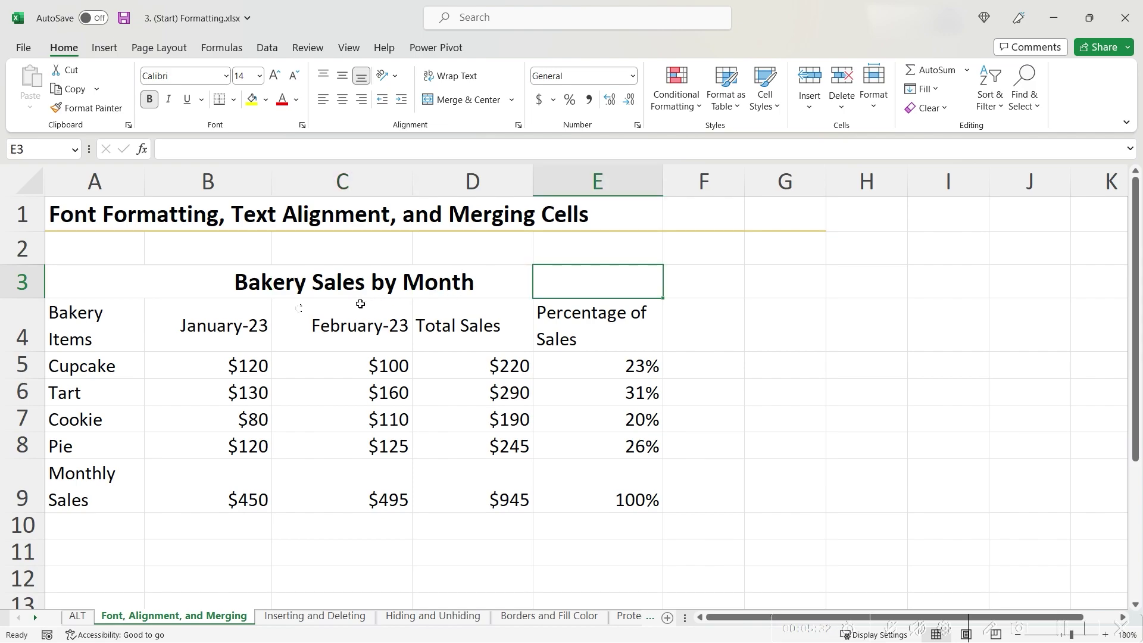
left_click(84, 286)
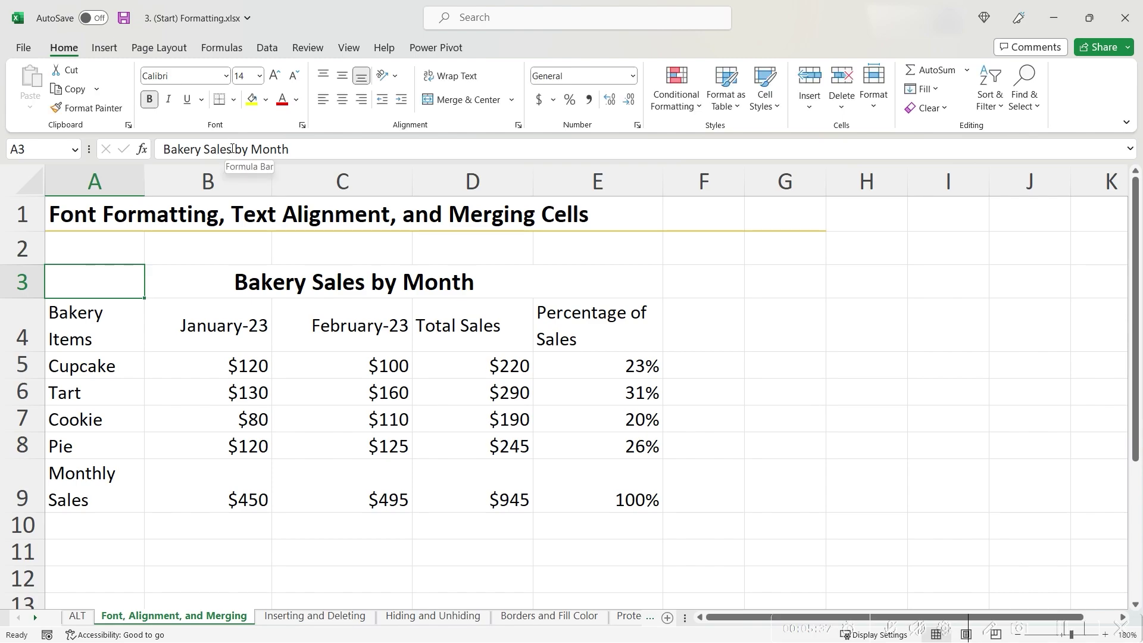
left_click(557, 287)
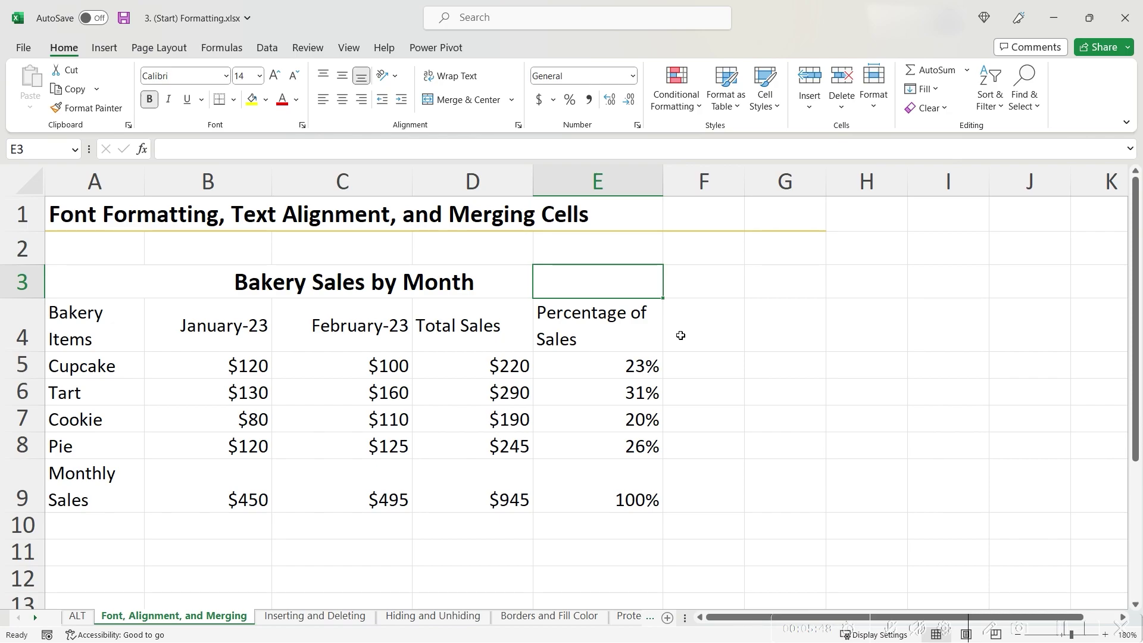
left_click(621, 500)
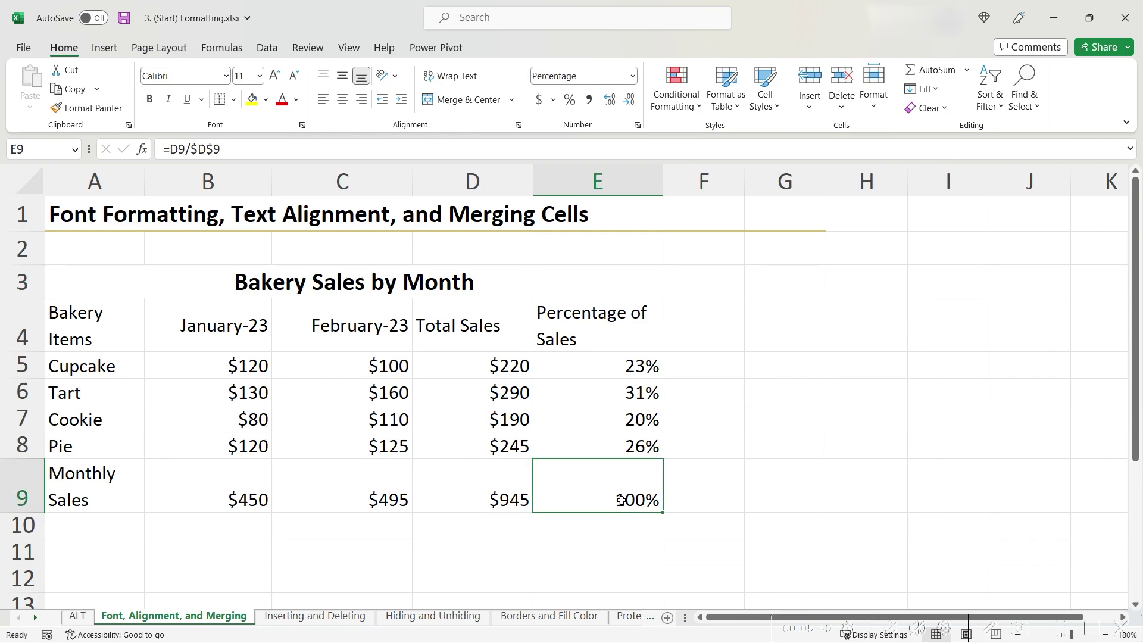
key("shift+Up")
key("shift+Up")
key("shift+Up")
key("shift+Up")
key("shift+Up")
key("shift+Up")
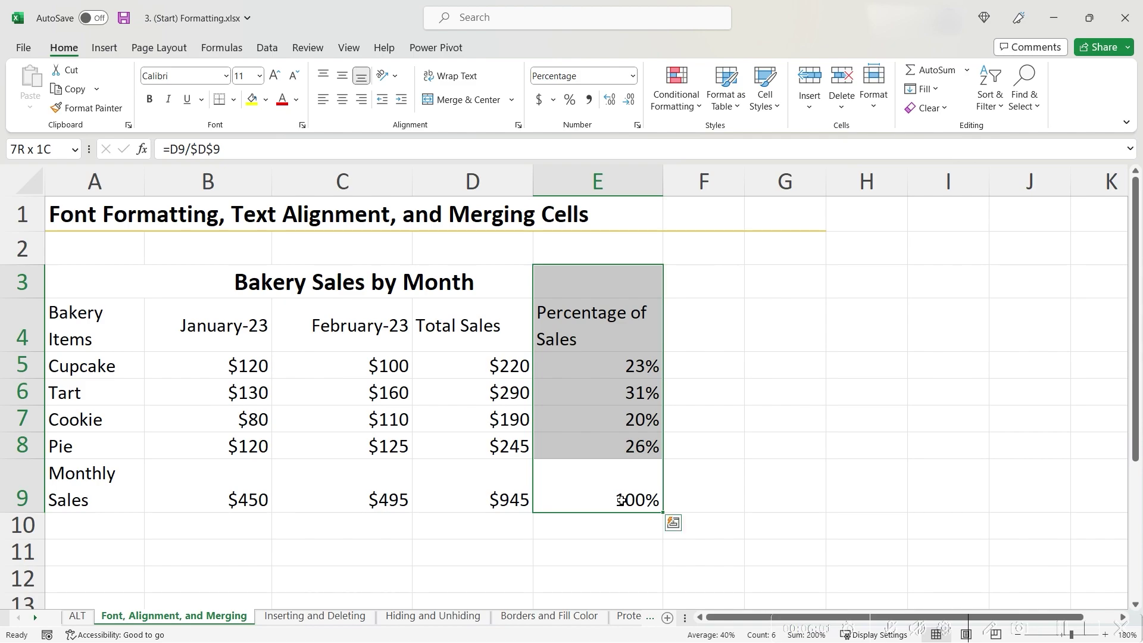
left_click(568, 358)
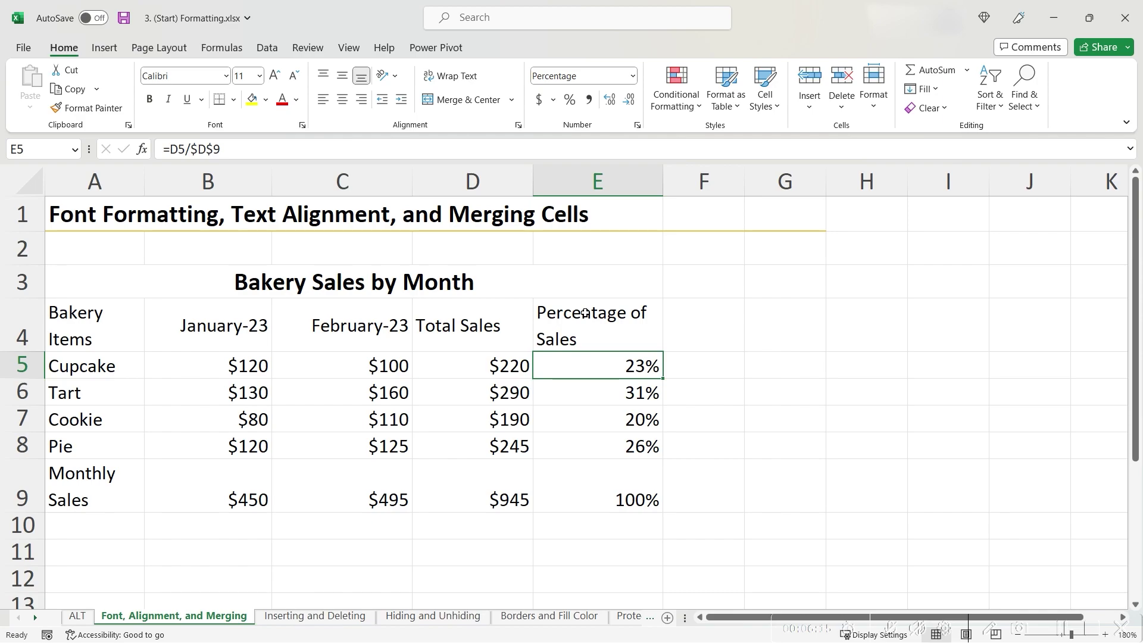
mouse_move(662, 173)
left_mouse_down()
mouse_move(701, 174)
mouse_move(661, 172)
left_mouse_up()
Select the table A4:E9 and apply AutoFit Column Width
left_click(110, 325)
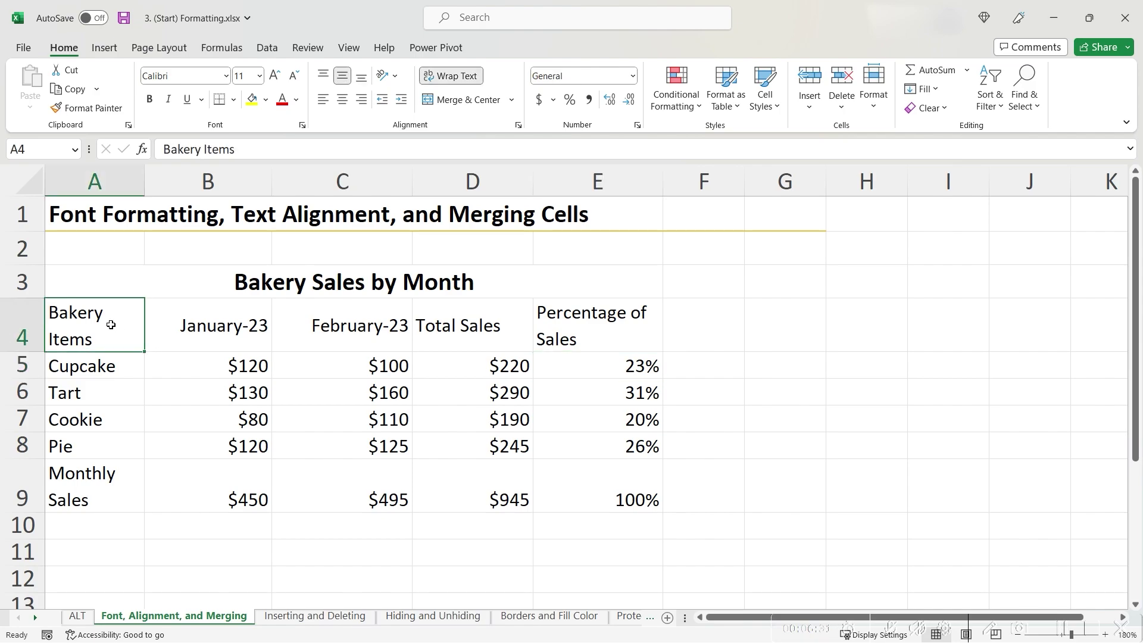
key("ctrl+shift+Right")
key("ctrl+shift+Down")
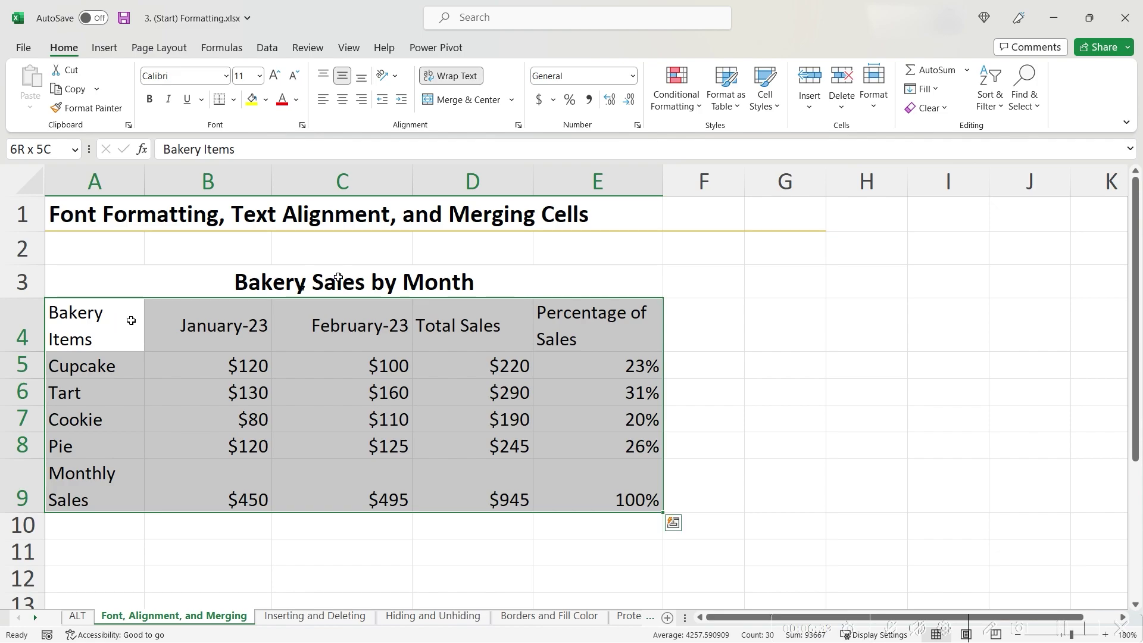
left_click(879, 106)
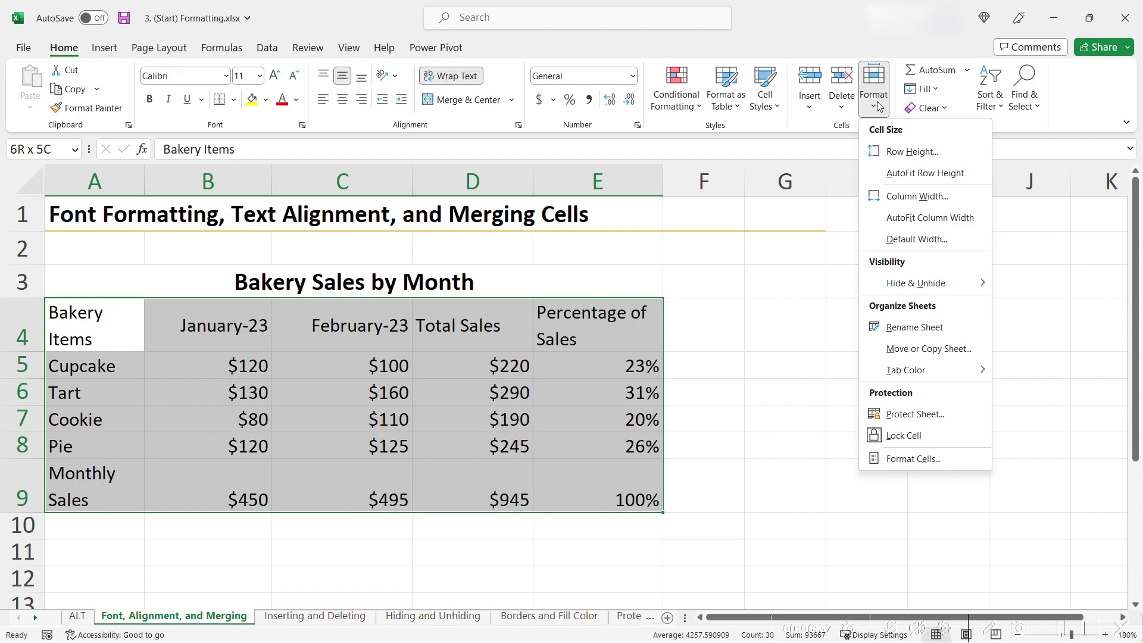
left_click(926, 218)
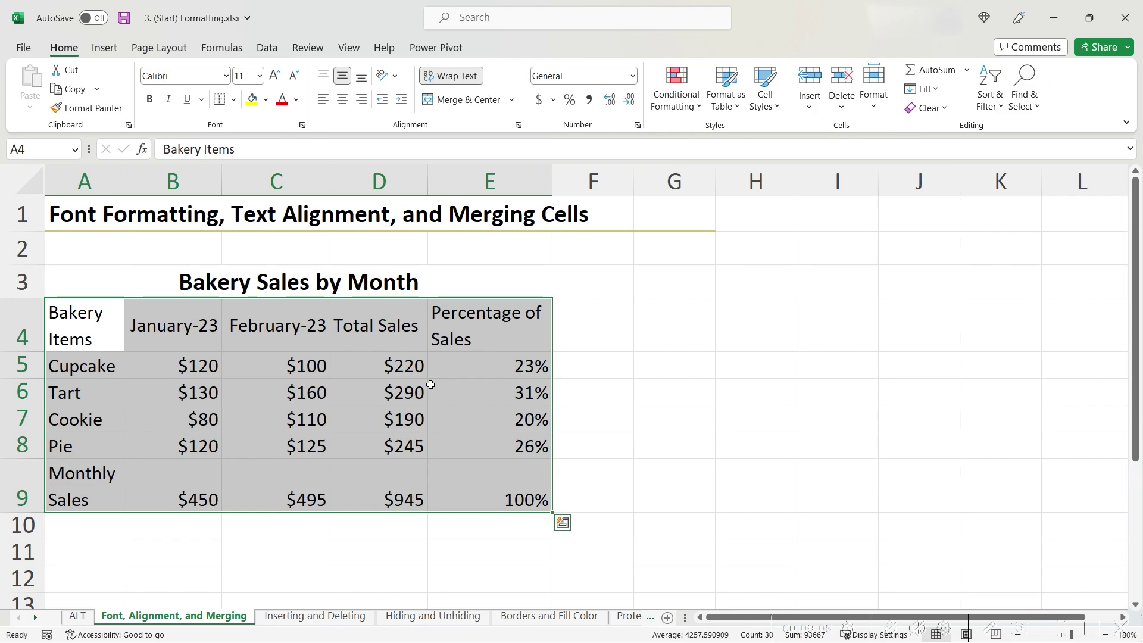
Set the column width of columns A to E to 20
left_click(880, 101)
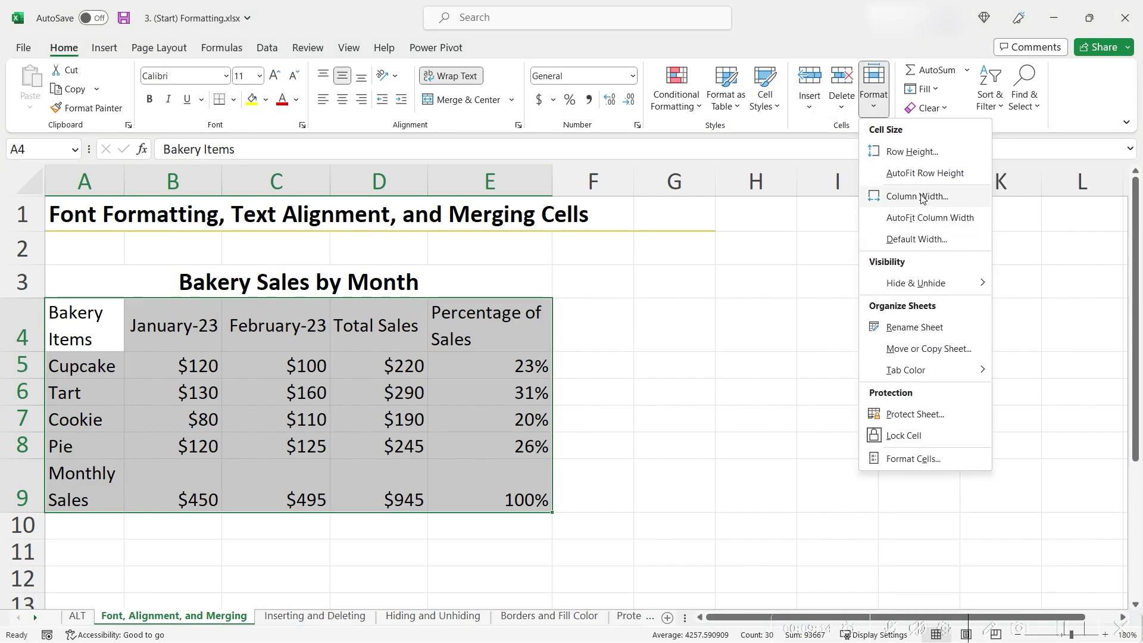
key("Escape")
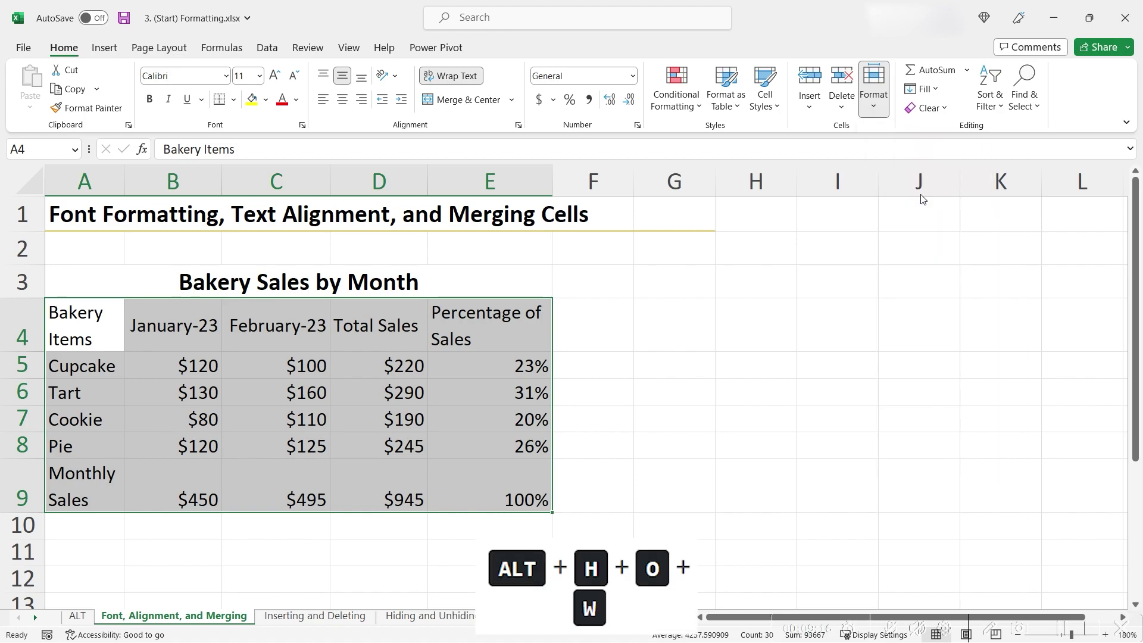
key("alt+h")
key("o")
key("w")
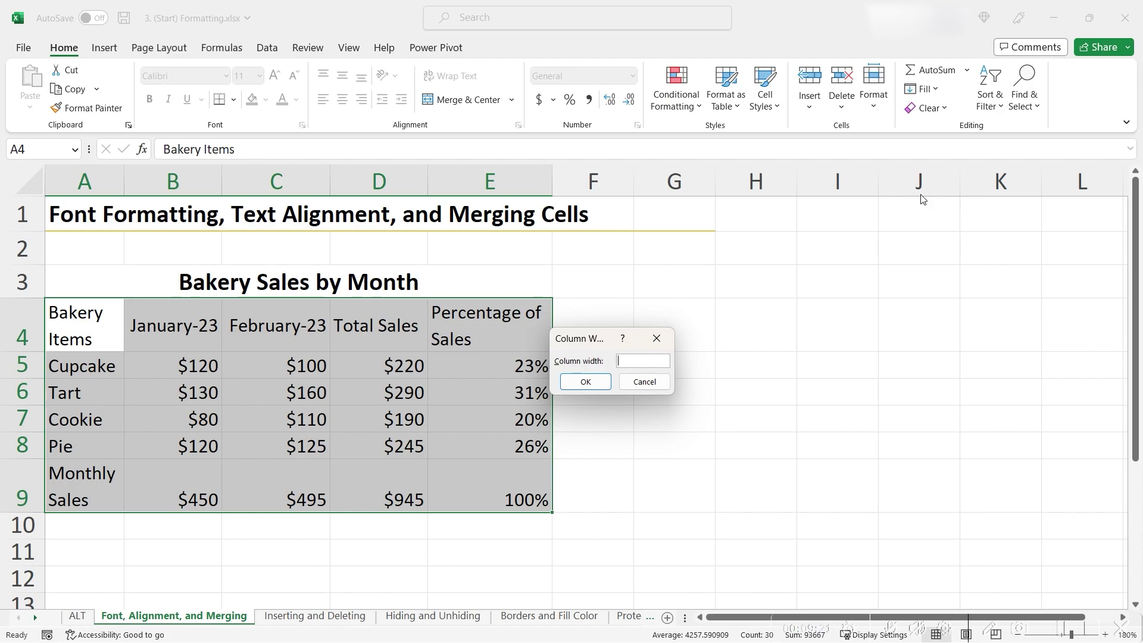
type("20")
key("Return")
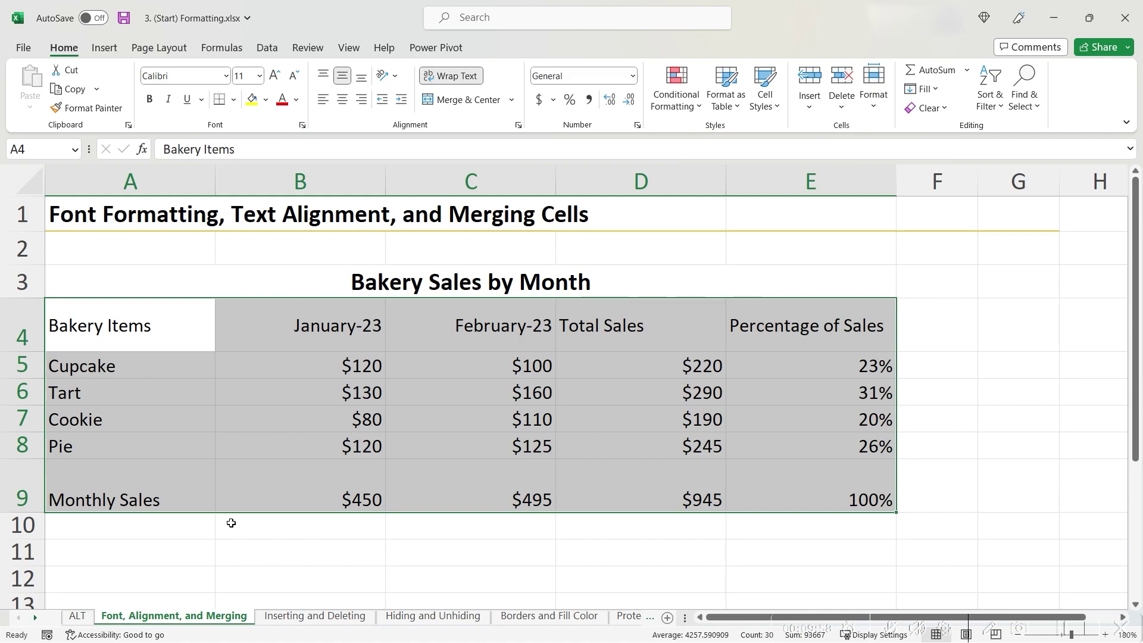
Apply AutoFit Row Height to the selected table rows with Alt+H+O+A
key("alt")
key("h")
key("o")
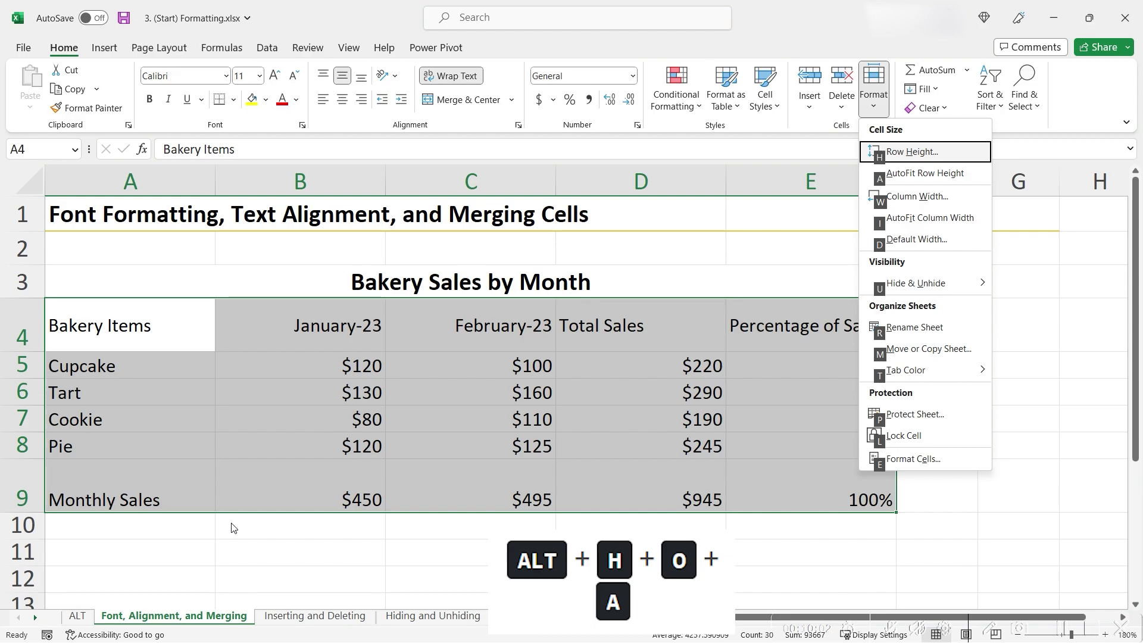
key("a")
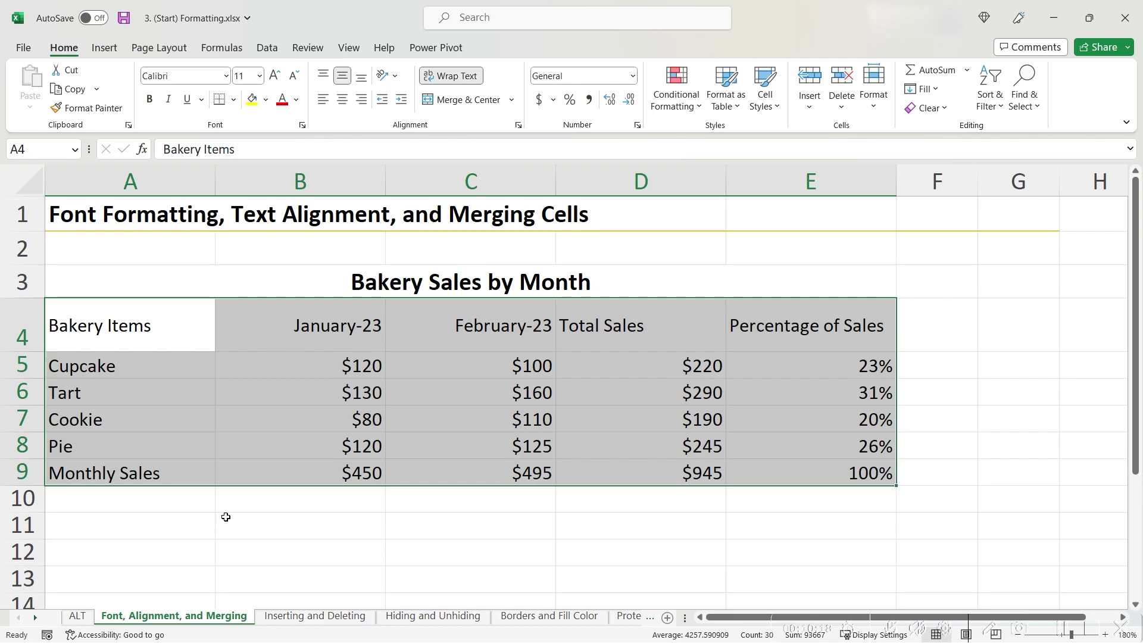
Select headers A4:E4 and apply Center and Middle Align to them
left_click(995, 630)
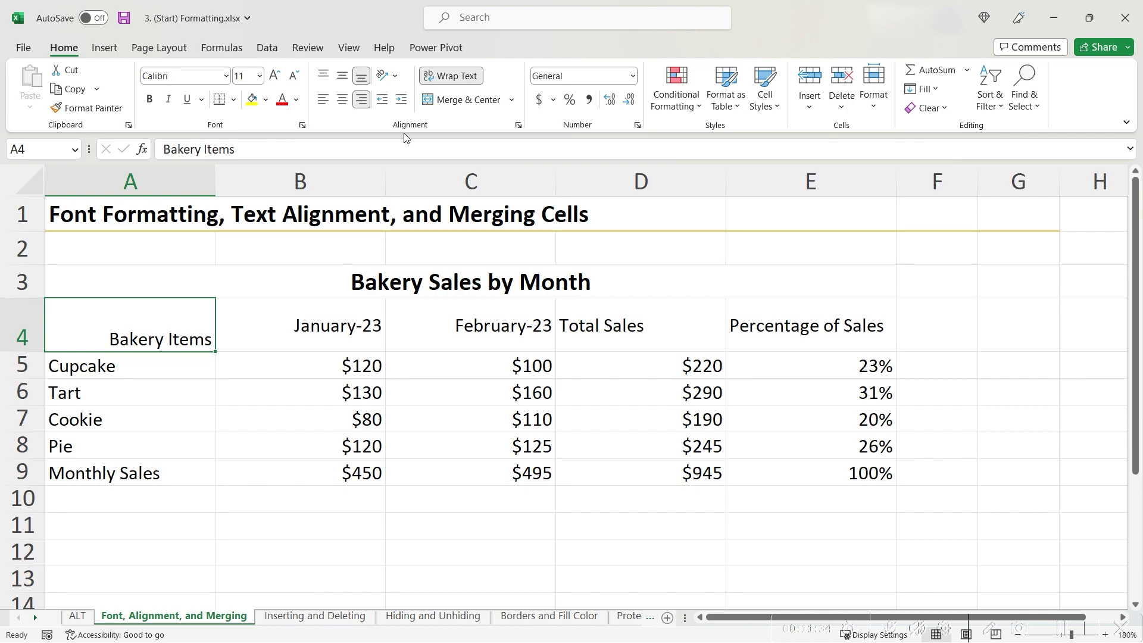
left_click(759, 300, "shift")
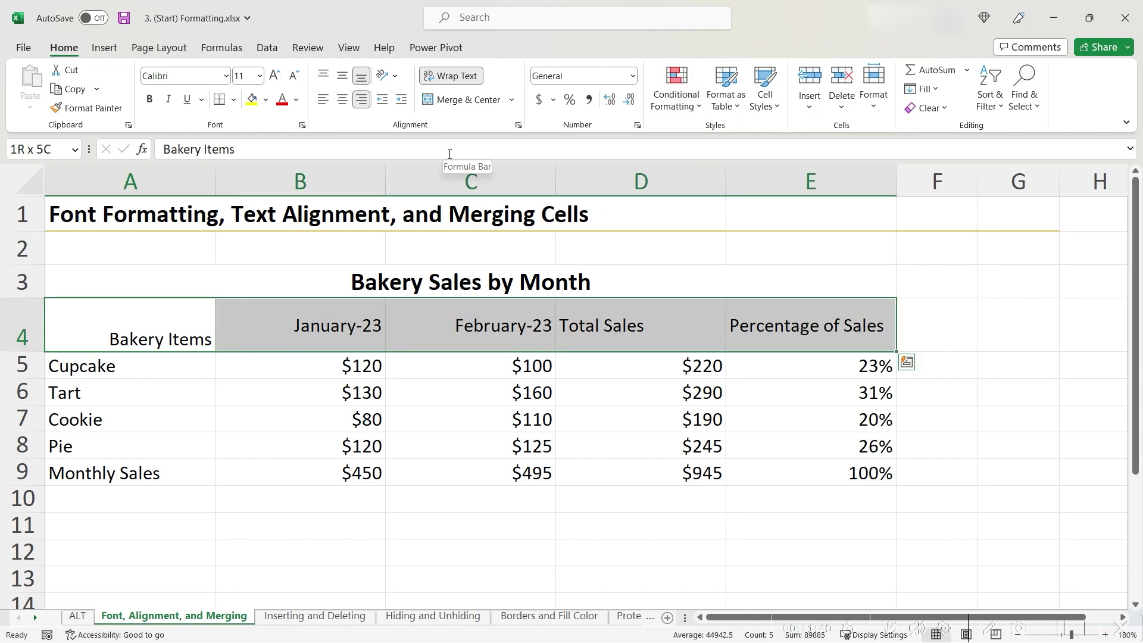
key("alt")
key("h")
key("a")
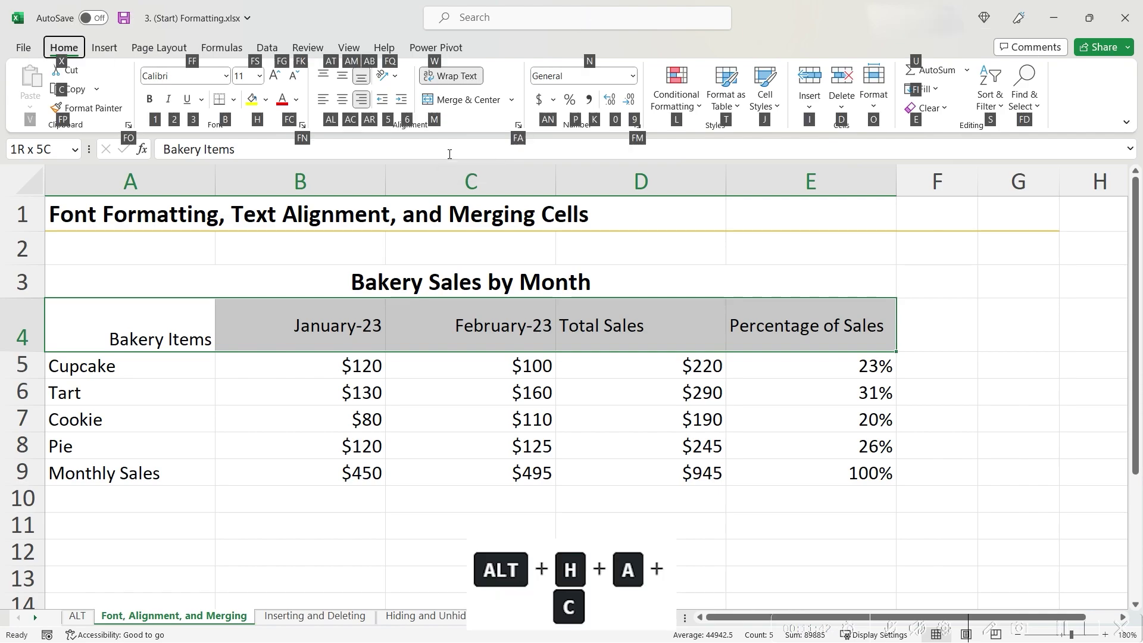
key("c")
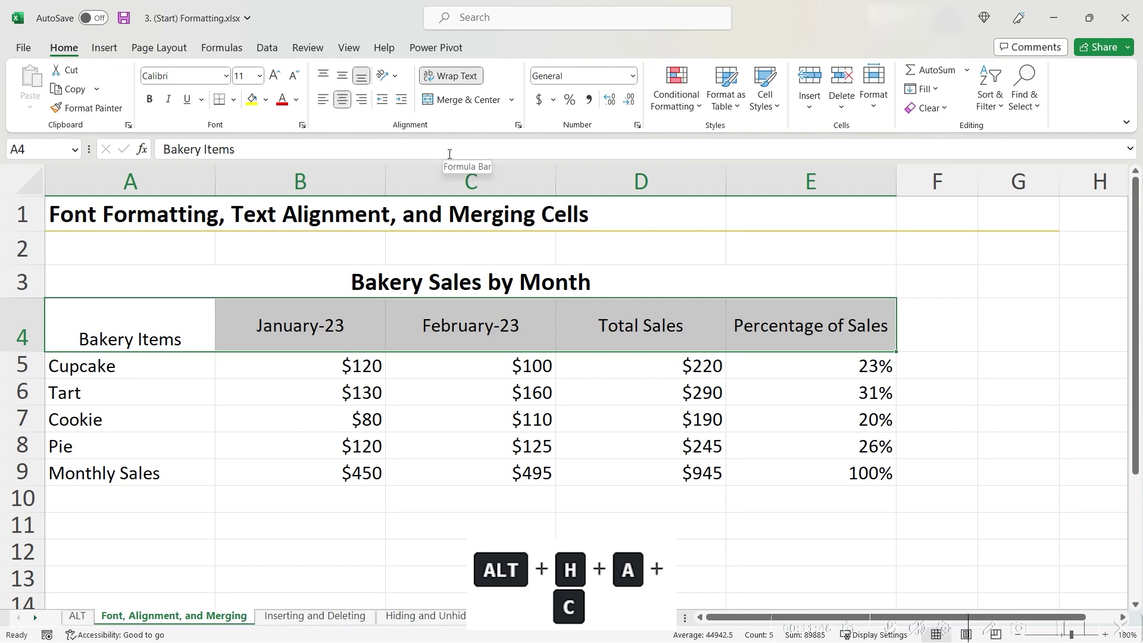
key("alt")
key("h")
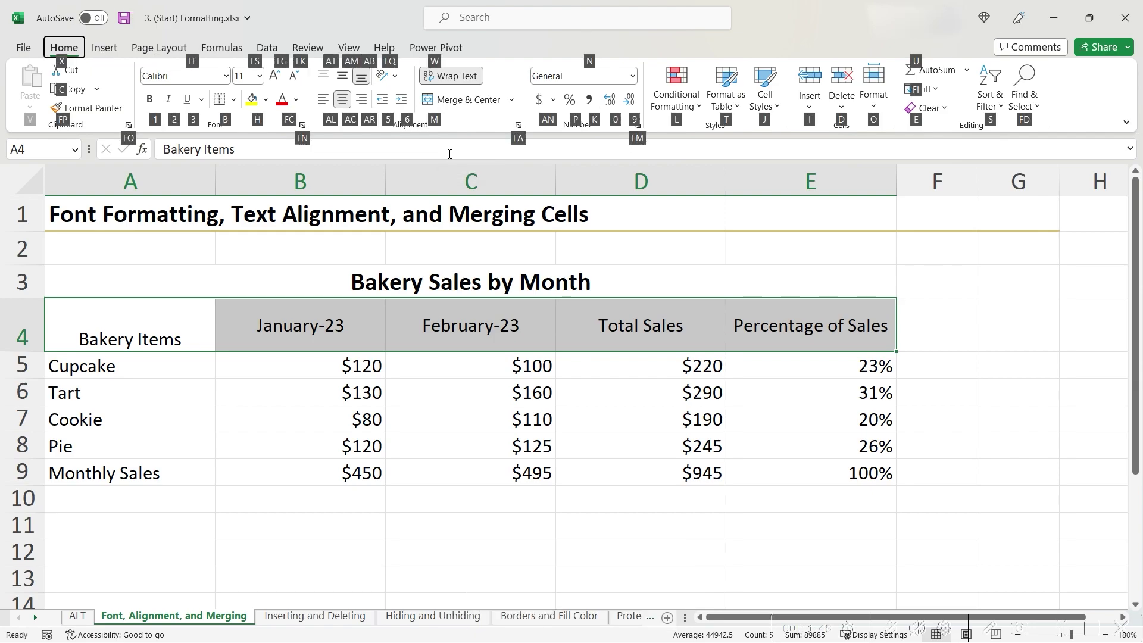
key("a")
key("m")
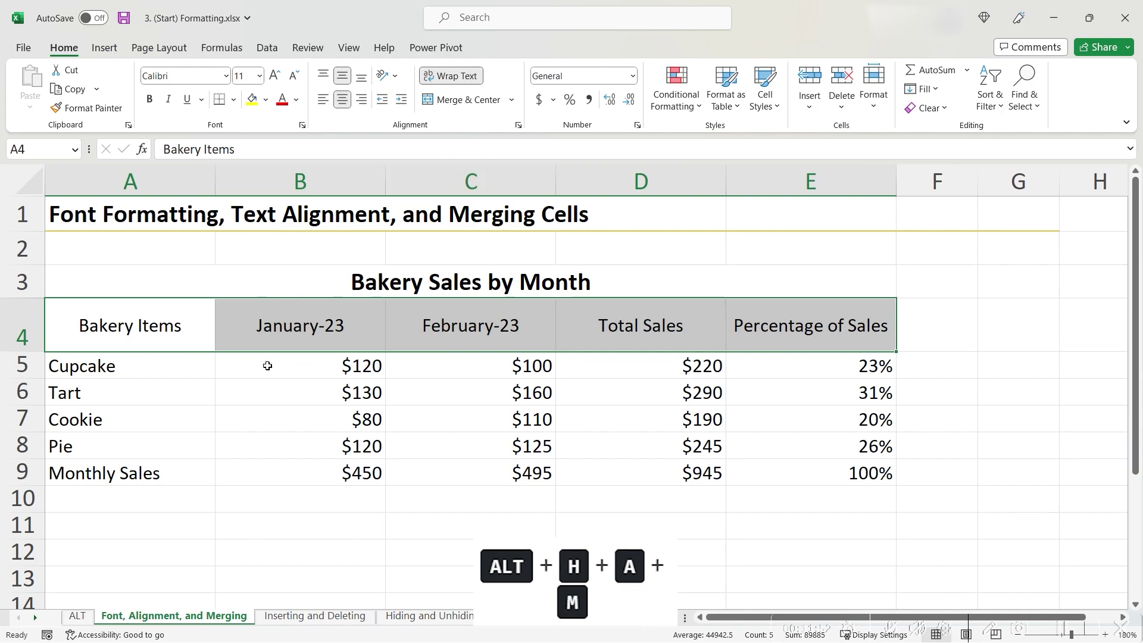
left_click(127, 361)
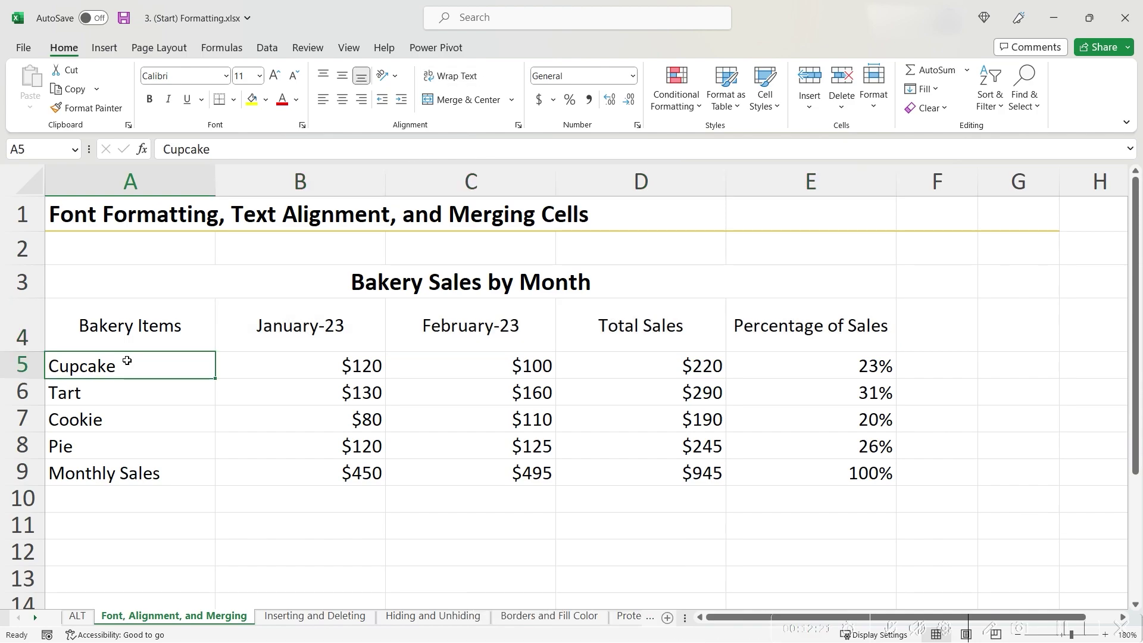
left_click(132, 449, "shift")
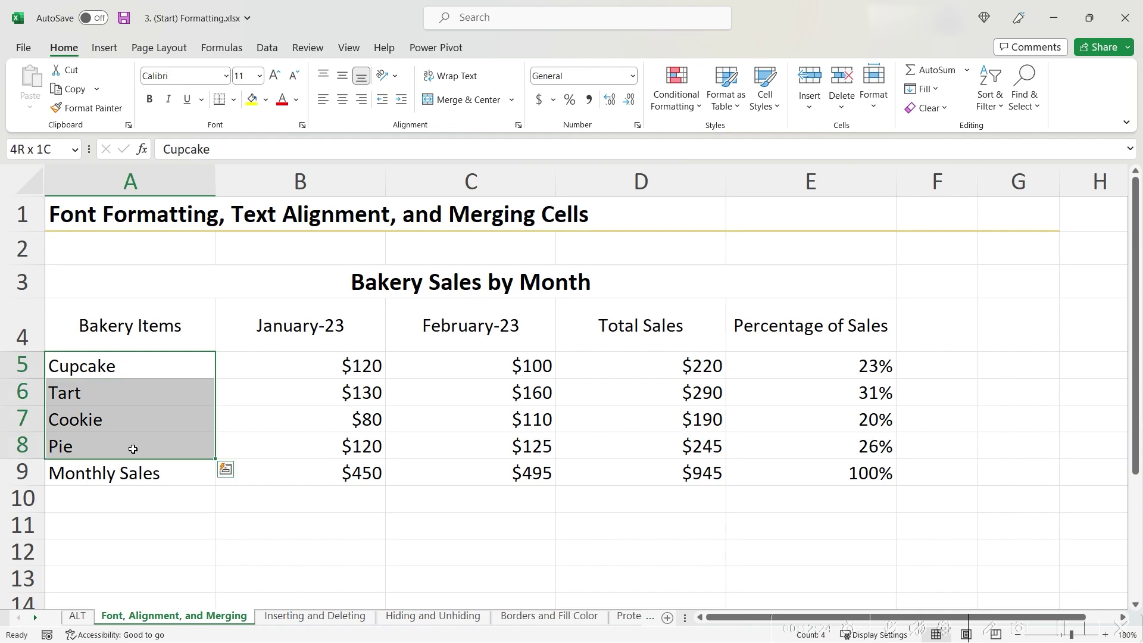
left_click(136, 475)
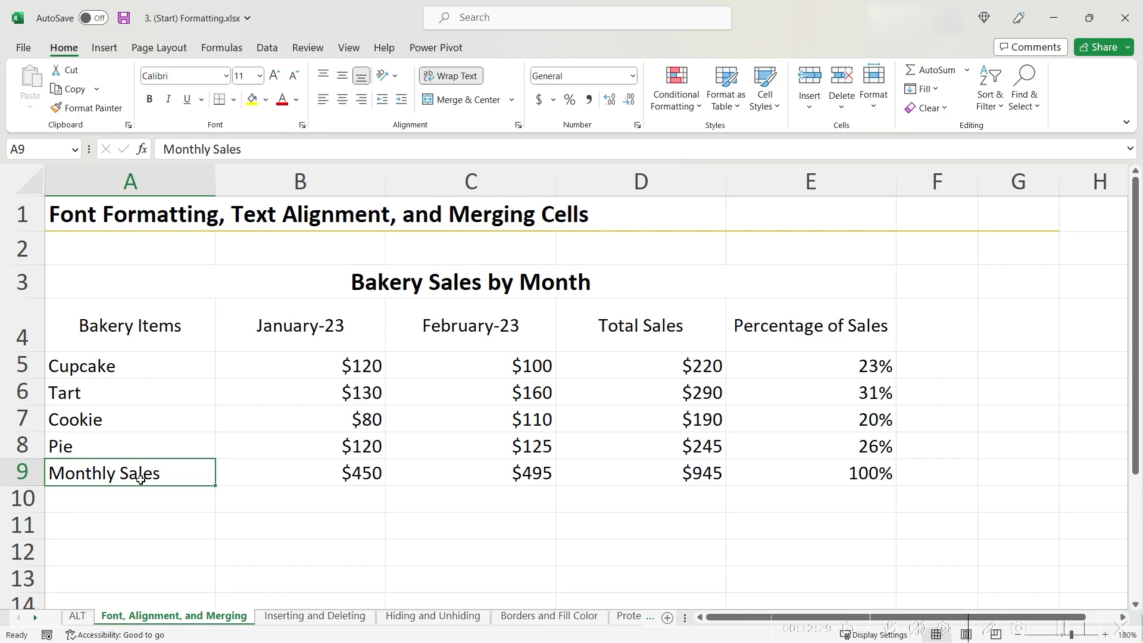
key("F2")
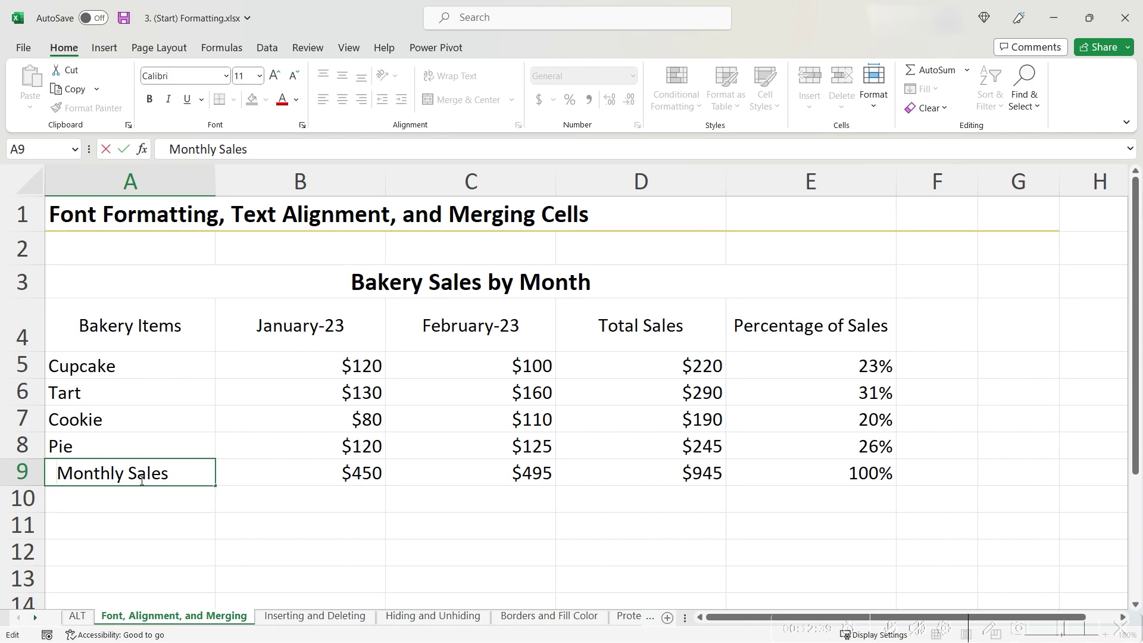
key("Return")
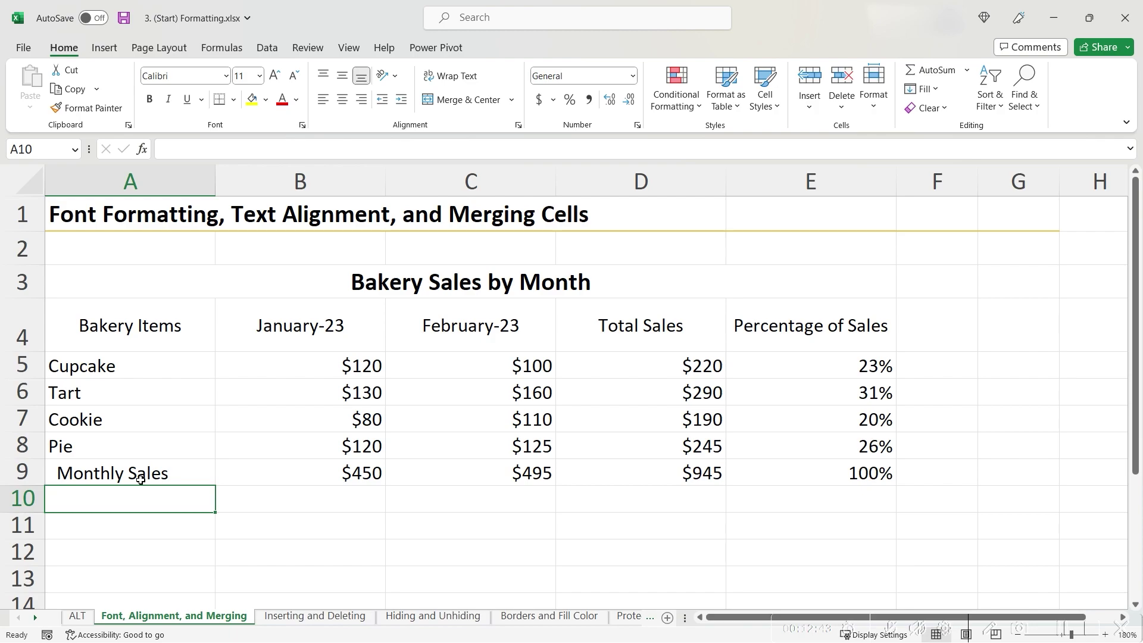
key("ctrl+z")
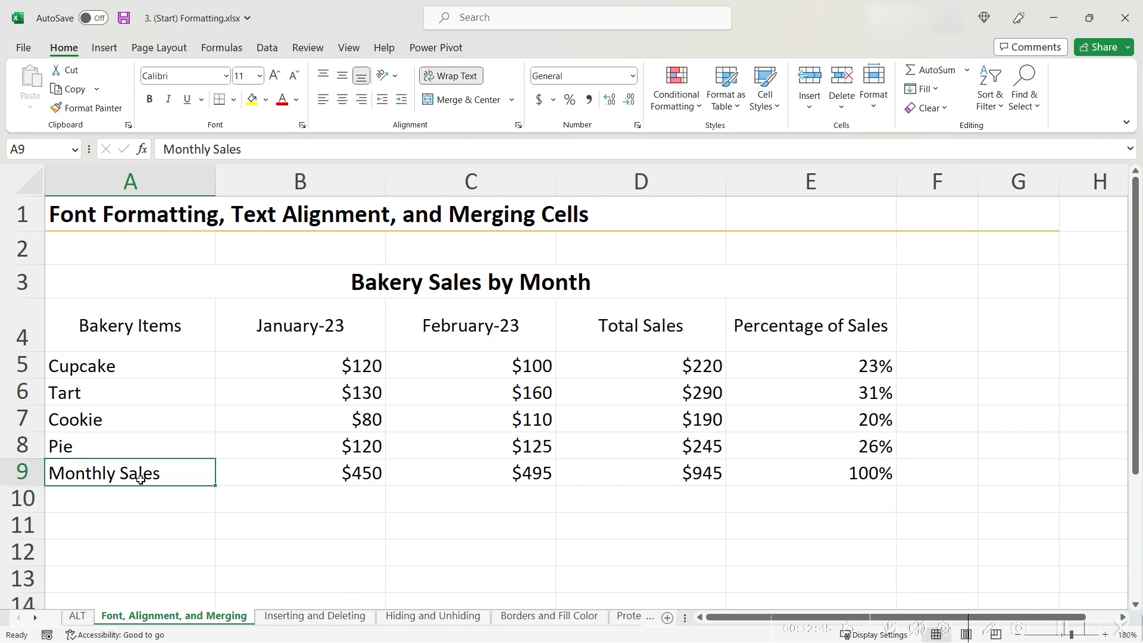